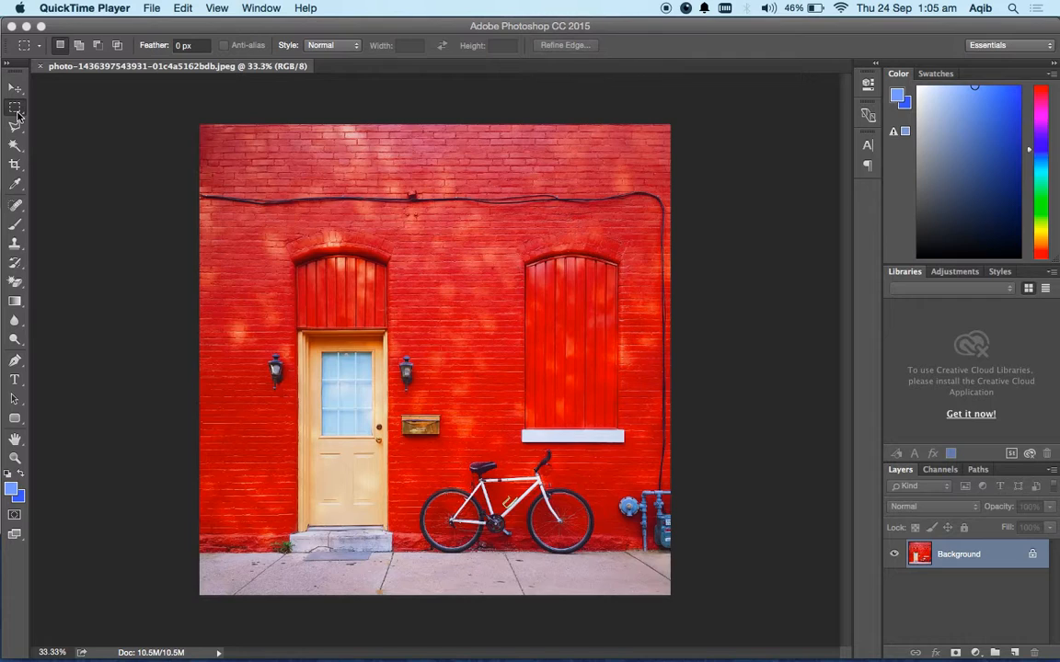
Select the full-width upper half of the photo with the Rectangular Marquee Tool.
{"action": "left_click", "coordinate": [19, 112]}
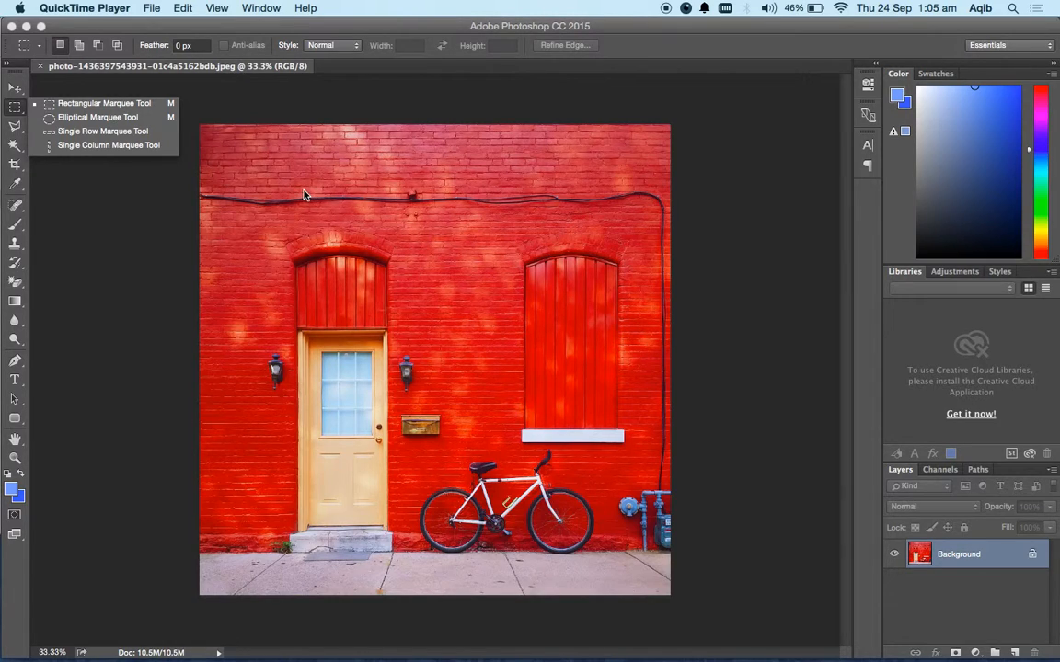
{"action": "left_click", "coordinate": [268, 181]}
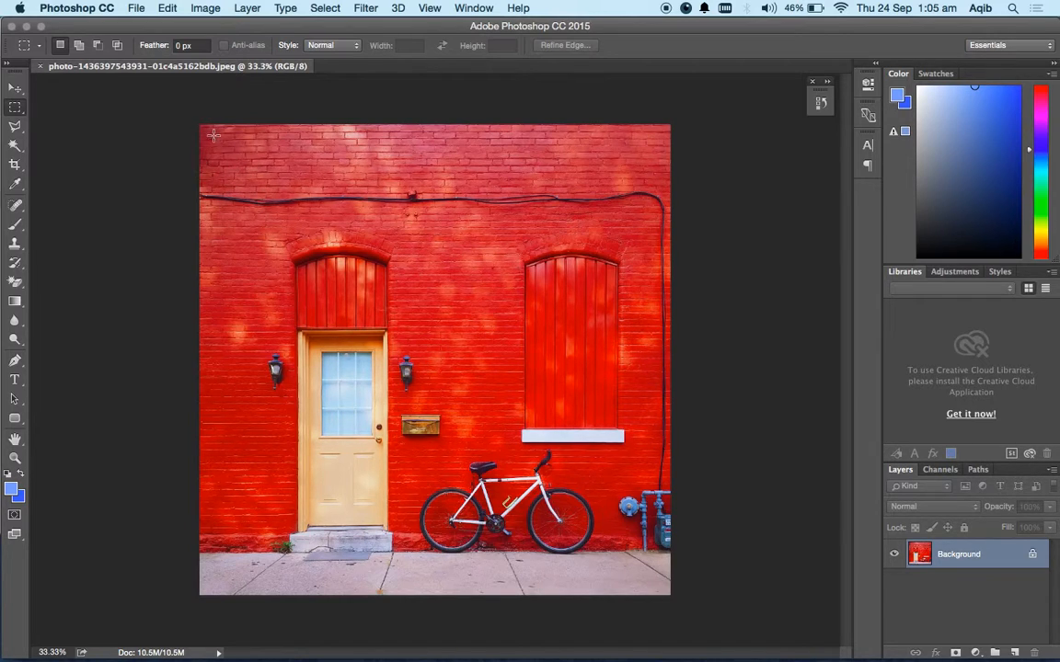
{"action": "left_click_drag", "start_coordinate": [179, 108], "coordinate": [711, 359]}
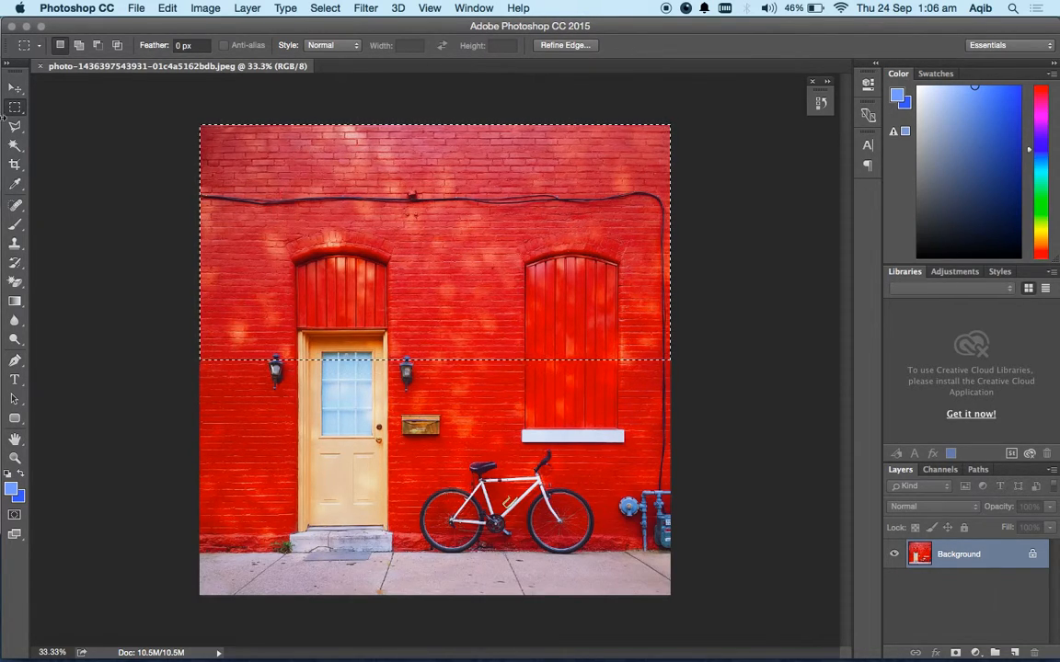
Replace the rectangular selection with an elliptical marquee selection over the middle of the wall, overlapping the door and the shuttered window.
{"action": "left_click_drag", "start_coordinate": [15, 106], "coordinate": [46, 121]}
{"action": "left_click", "coordinate": [45, 118]}
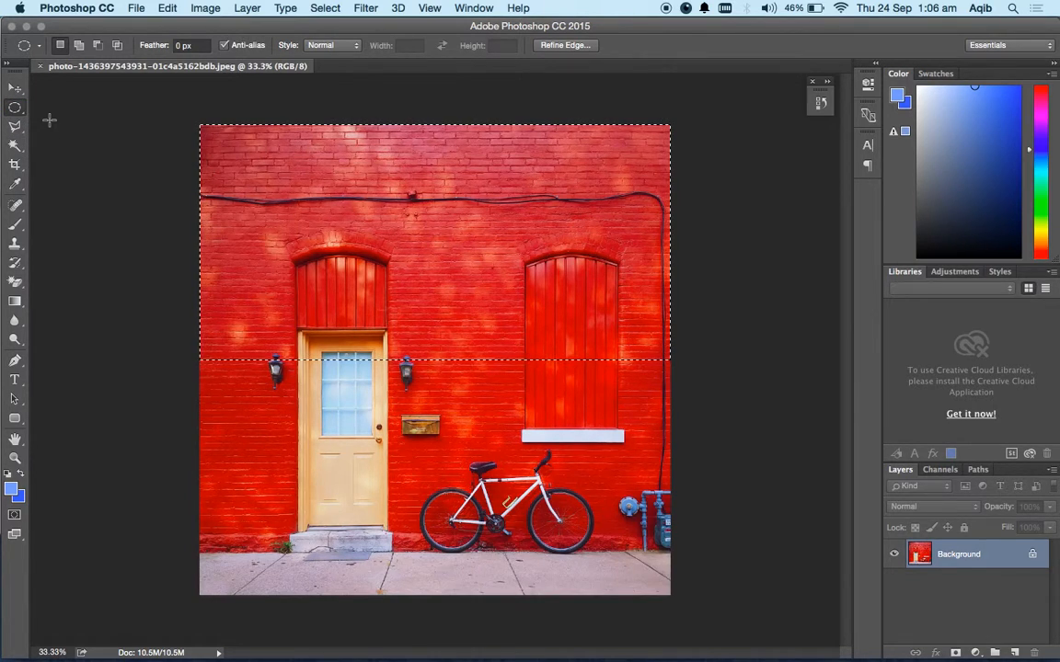
{"action": "left_click", "coordinate": [405, 365]}
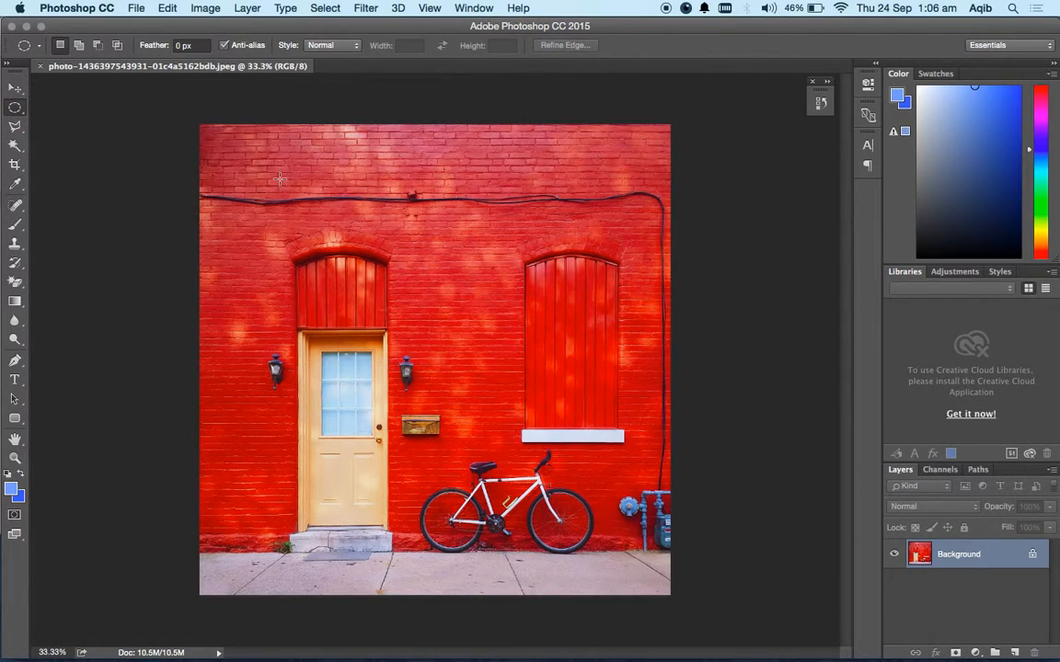
{"action": "left_click_drag", "start_coordinate": [241, 138], "coordinate": [600, 457]}
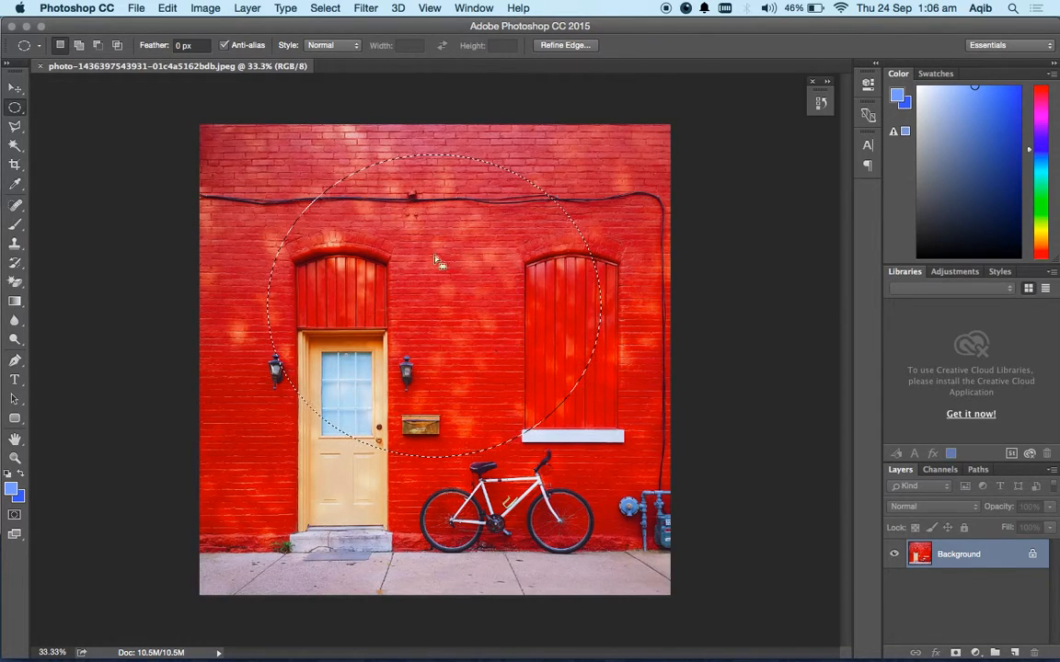
Use the Single Row Marquee Tool to select a one-pixel row across the wooden panel above the door.
{"action": "right_click", "coordinate": [16, 107]}
{"action": "left_click", "coordinate": [74, 127]}
{"action": "left_click", "coordinate": [191, 180]}
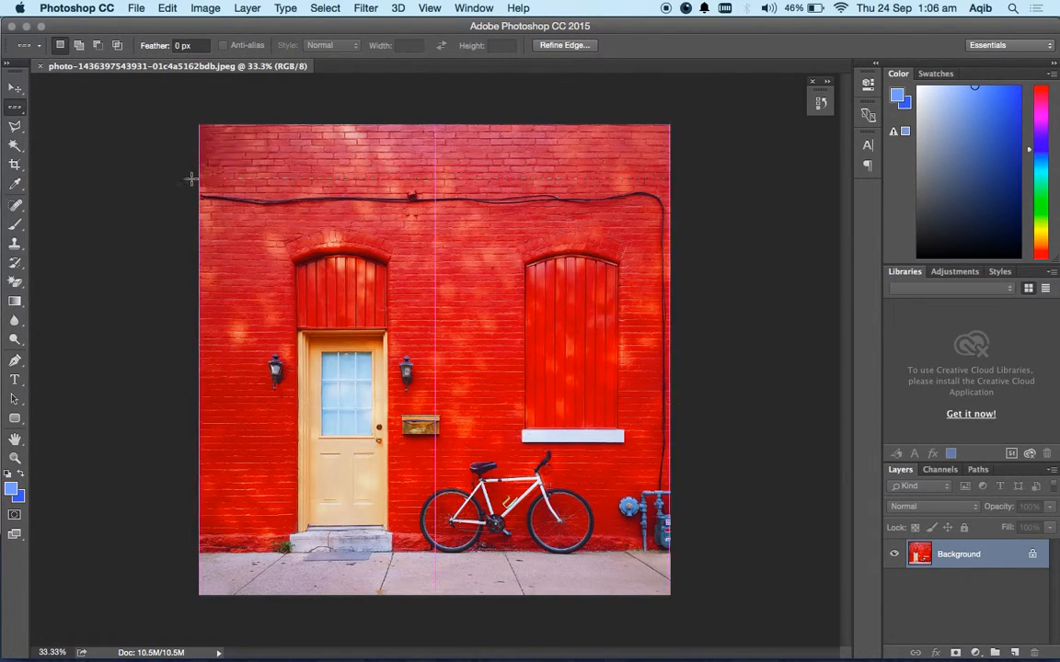
{"action": "left_click", "coordinate": [225, 265]}
{"action": "left_click_drag", "start_coordinate": [242, 294], "coordinate": [355, 295]}
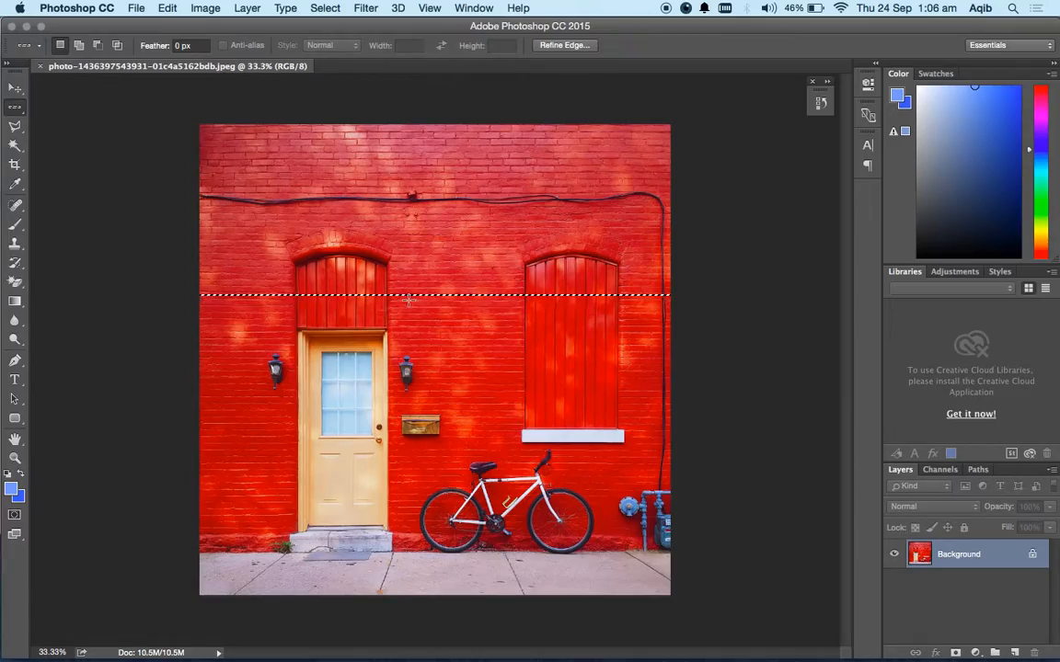
Examine the single-row selection up close and deselect it.
{"action": "key", "text": "super+plus"}
{"action": "key", "text": "super+plus"}
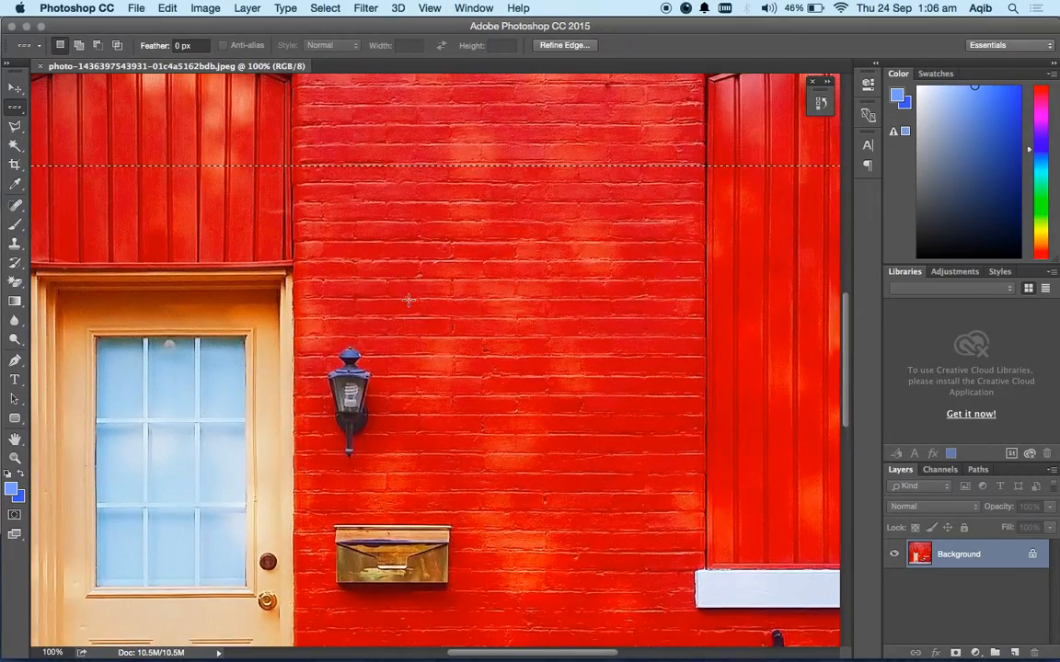
{"action": "key", "text": "super+plus"}
{"action": "key", "text": "super+minus"}
{"action": "key", "text": "super+minus"}
{"action": "key", "text": "super+minus"}
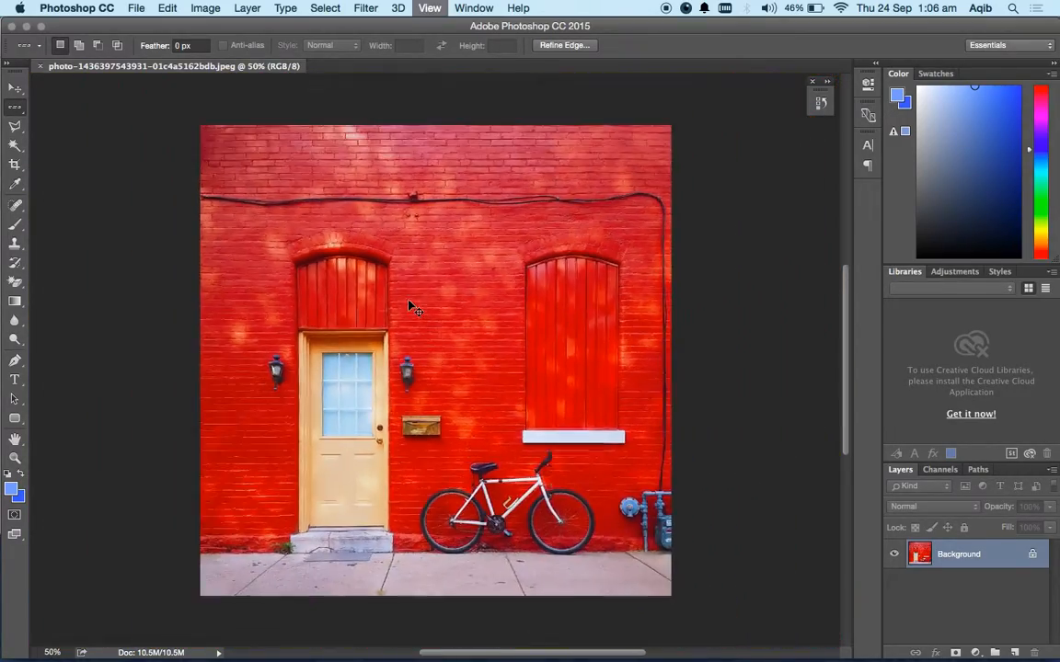
{"action": "key", "text": "super+minus"}
{"action": "right_click", "coordinate": [409, 301]}
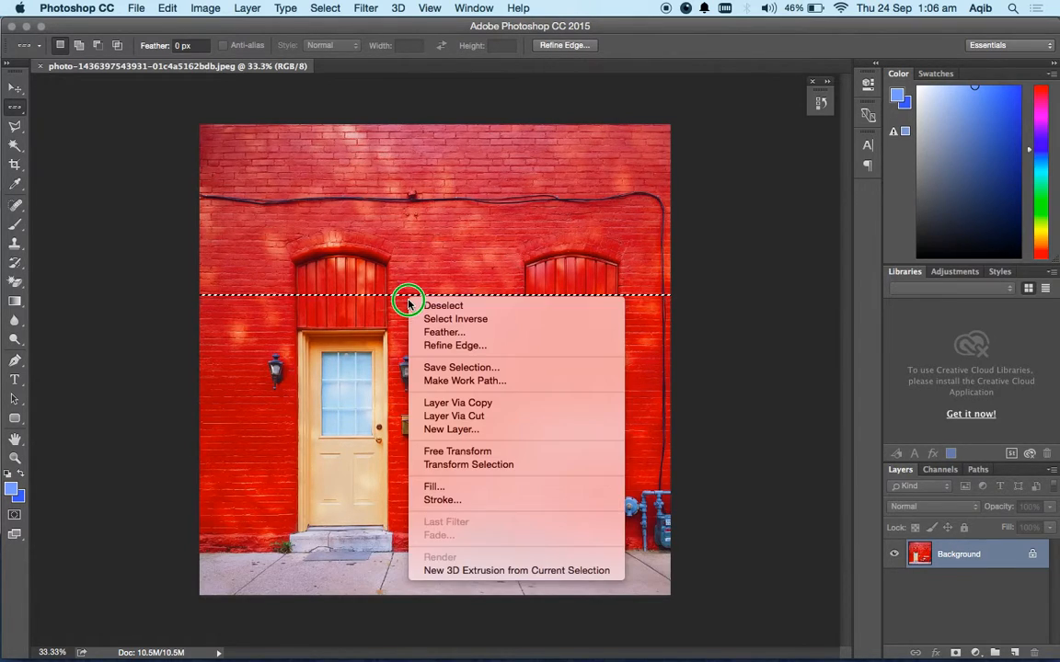
{"action": "left_click", "coordinate": [442, 304]}
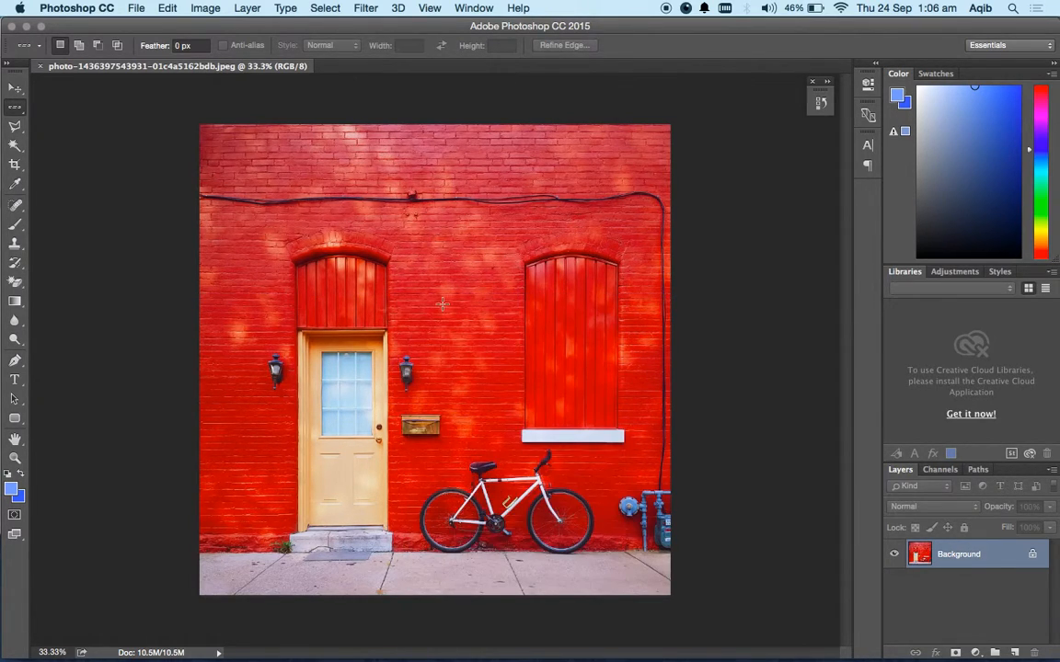
Draw a freehand Lasso selection around the upper wall, enclosing the panel above the door and the top of the shuttered window.
{"action": "left_click", "coordinate": [20, 127]}
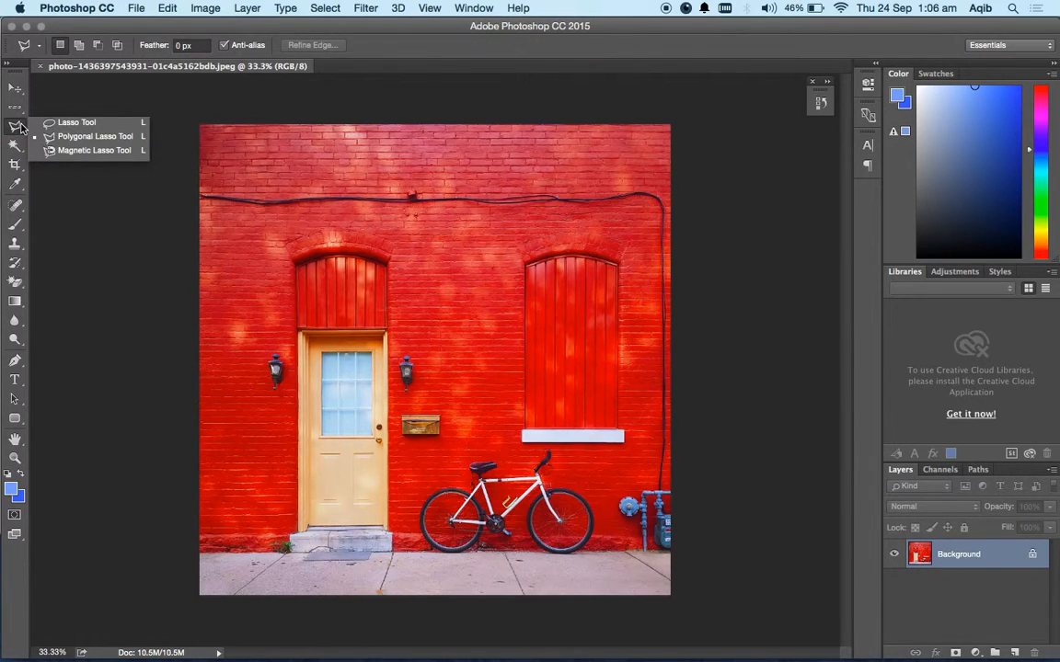
{"action": "left_click", "coordinate": [74, 122]}
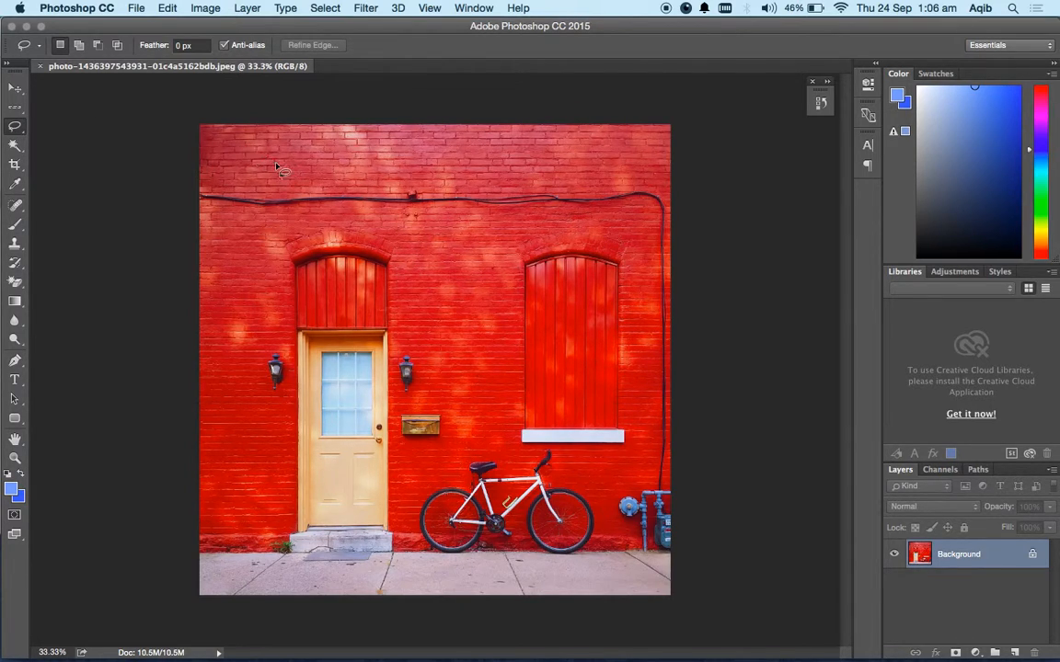
{"action": "left_click", "coordinate": [276, 167]}
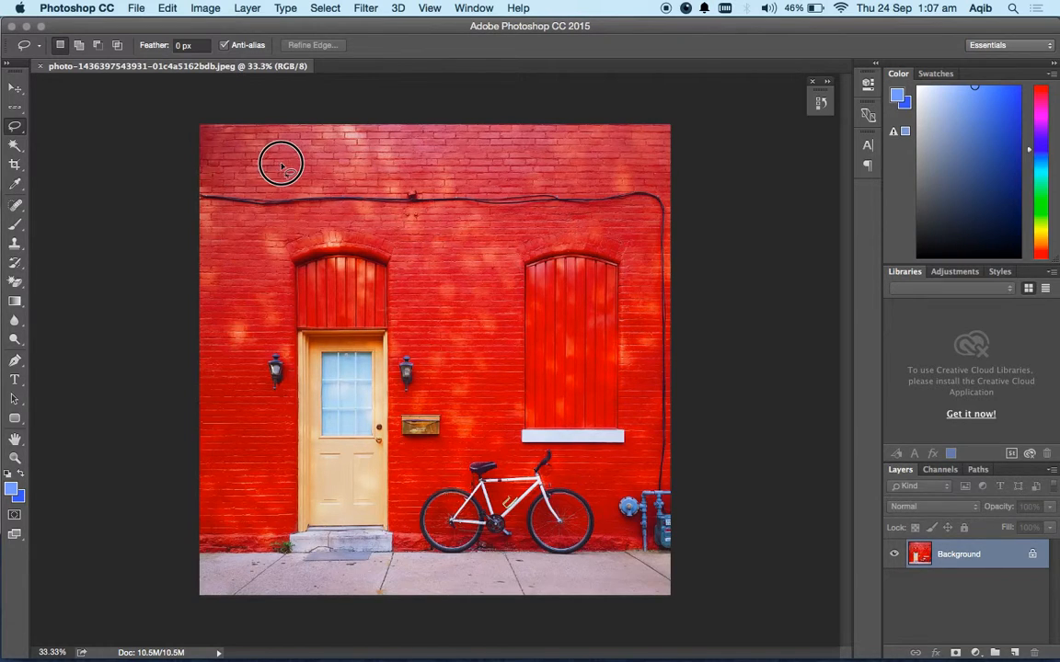
{"action": "mouse_move", "coordinate": [318, 162]}
{"action": "left_mouse_down"}
{"action": "mouse_move", "coordinate": [590, 165]}
{"action": "mouse_move", "coordinate": [629, 182]}
{"action": "left_mouse_up"}
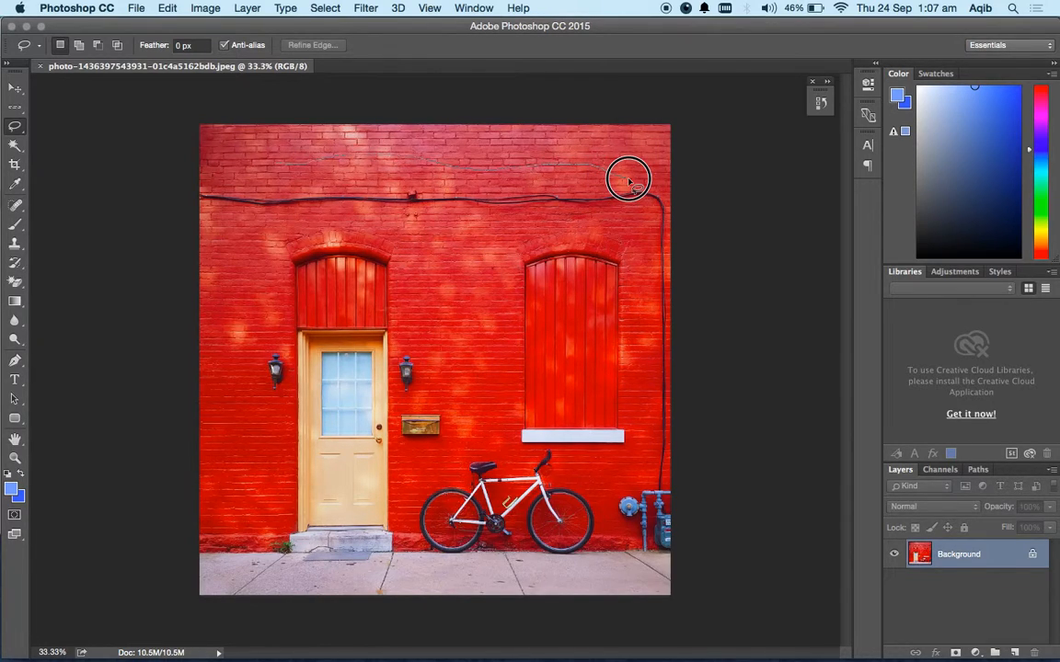
{"action": "mouse_move", "coordinate": [630, 182]}
{"action": "left_mouse_down"}
{"action": "mouse_move", "coordinate": [649, 233]}
{"action": "mouse_move", "coordinate": [633, 320]}
{"action": "mouse_move", "coordinate": [473, 373]}
{"action": "mouse_move", "coordinate": [409, 377]}
{"action": "mouse_move", "coordinate": [249, 364]}
{"action": "mouse_move", "coordinate": [221, 326]}
{"action": "mouse_move", "coordinate": [237, 170]}
{"action": "mouse_move", "coordinate": [278, 167]}
{"action": "left_mouse_up"}
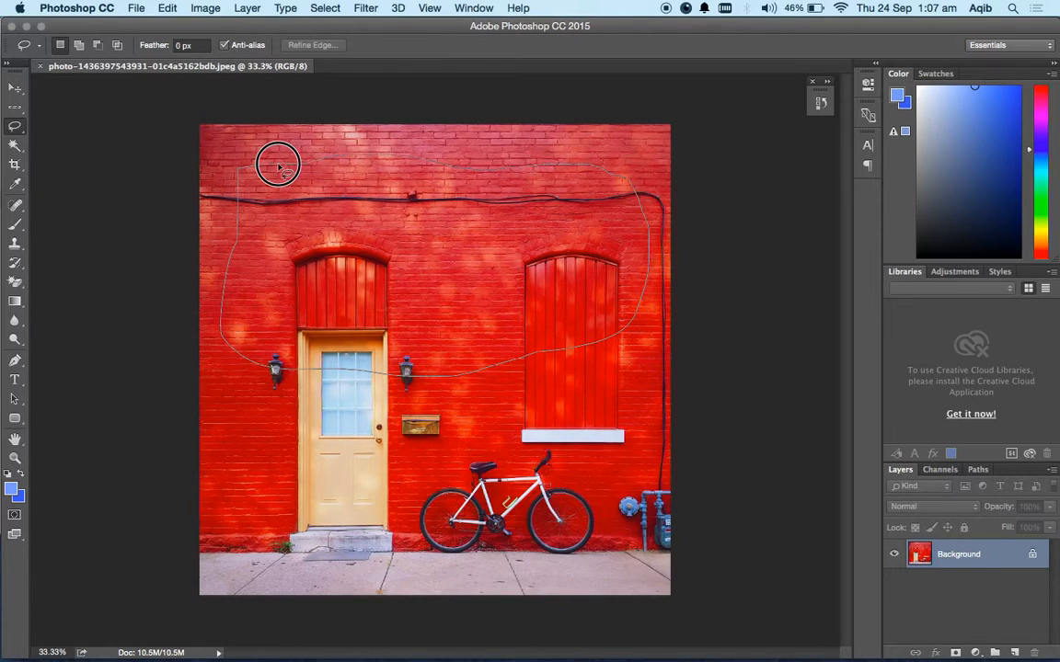
{"action": "left_click_drag", "start_coordinate": [279, 167], "coordinate": [279, 168]}
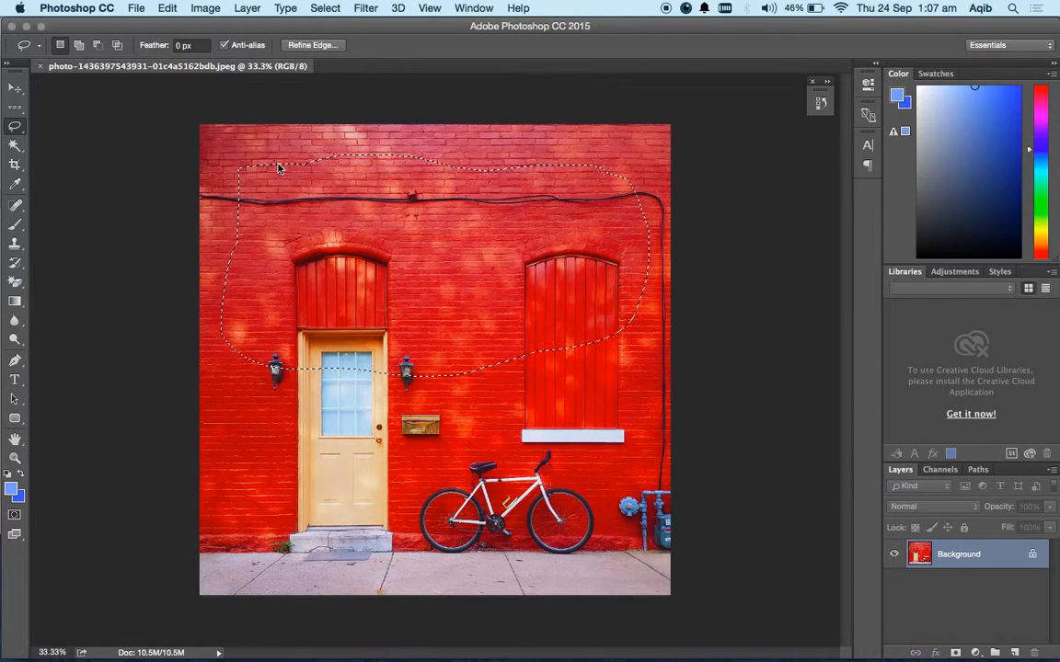
Inspect the freehand selection's outline and deselect it.
{"action": "key", "text": "alt"}
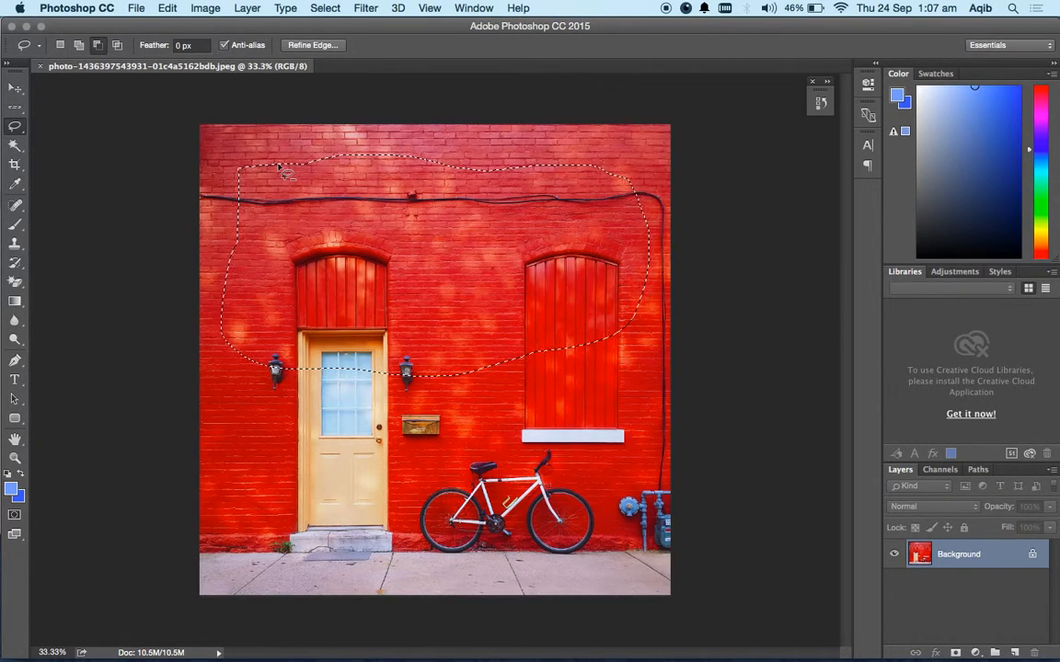
{"action": "key", "text": "super+equal"}
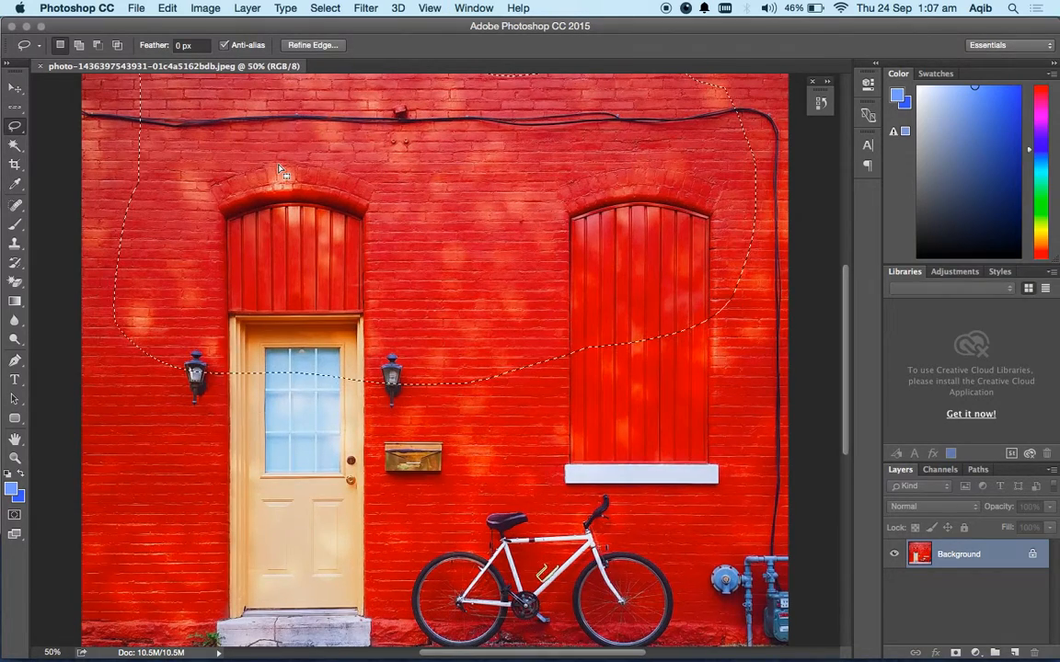
{"action": "scroll", "coordinate": [345, 237], "scroll_direction": "up", "scroll_amount": 5}
{"action": "scroll", "coordinate": [340, 236], "scroll_direction": "down", "scroll_amount": 5}
{"action": "scroll", "coordinate": [341, 236], "scroll_direction": "left", "scroll_amount": 1}
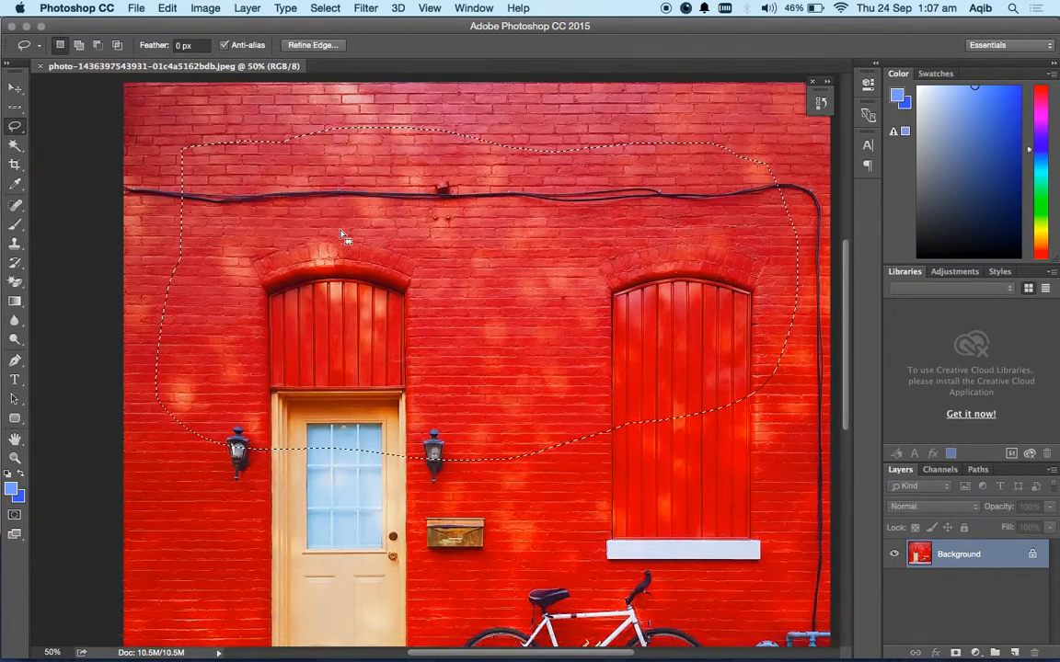
{"action": "key", "text": "super+d"}
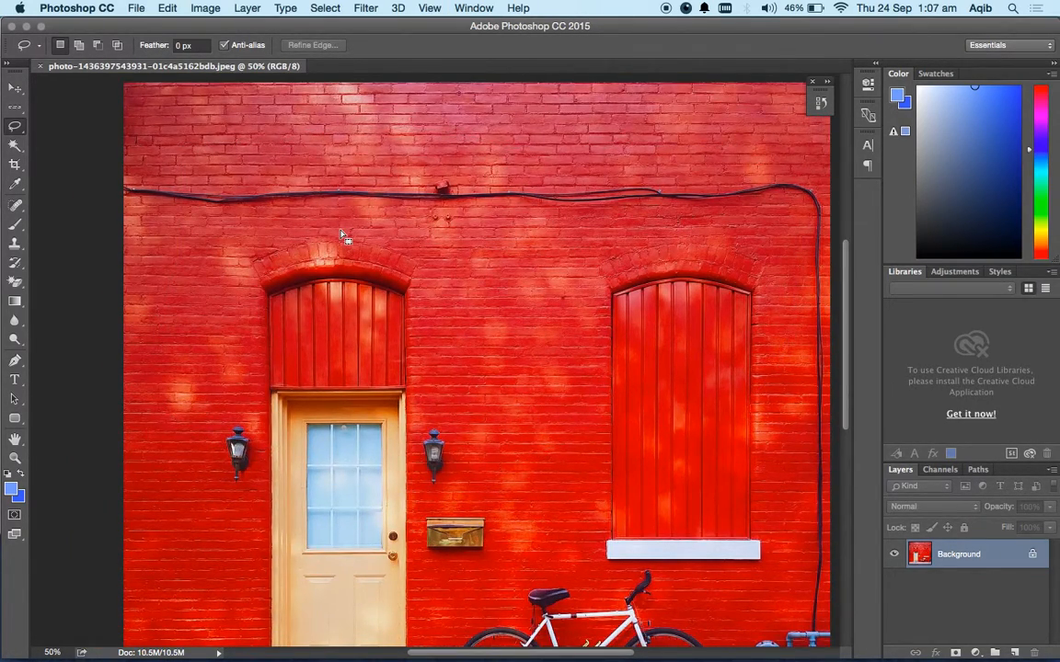
Select the yellow door with its frame by outlining its four corners with the Polygonal Lasso Tool.
{"action": "left_click", "coordinate": [17, 127]}
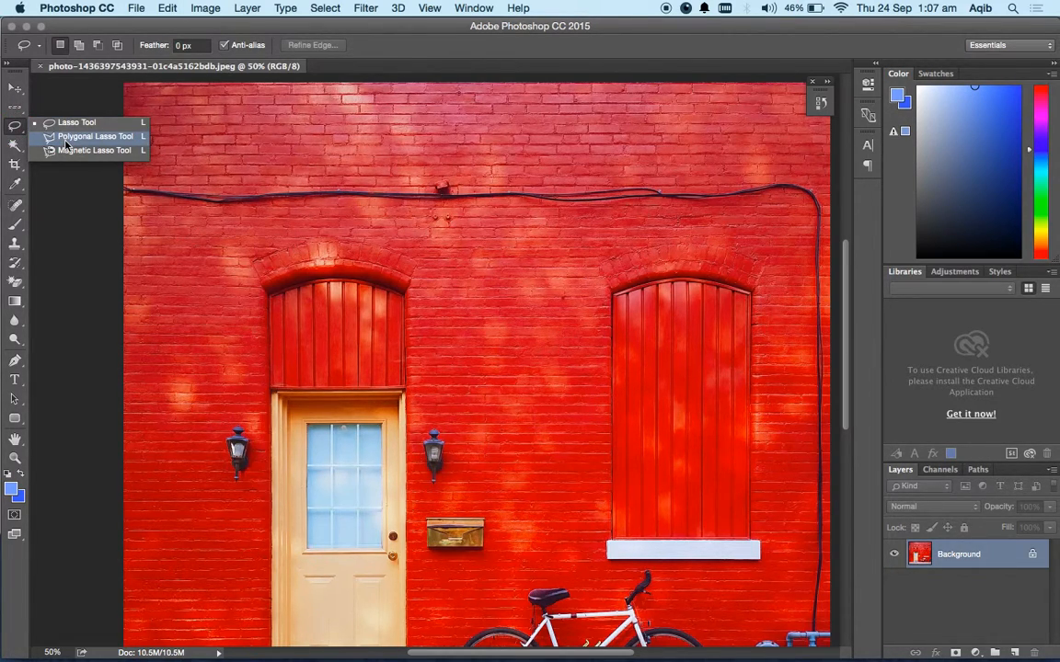
{"action": "left_click", "coordinate": [66, 143]}
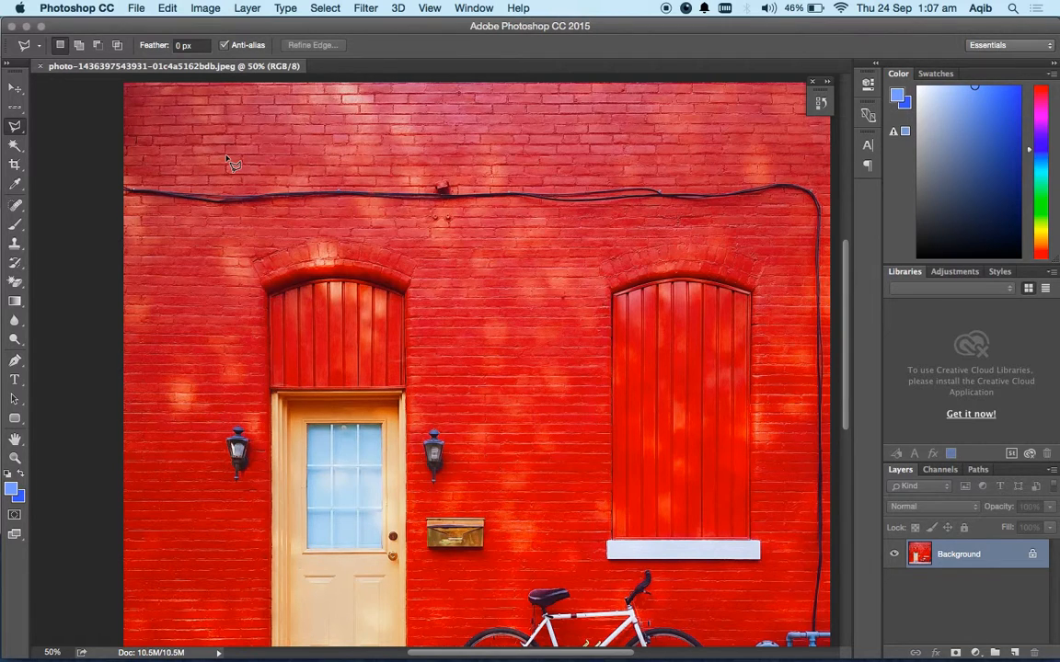
{"action": "scroll", "coordinate": [340, 386], "scroll_direction": "down", "scroll_amount": 5}
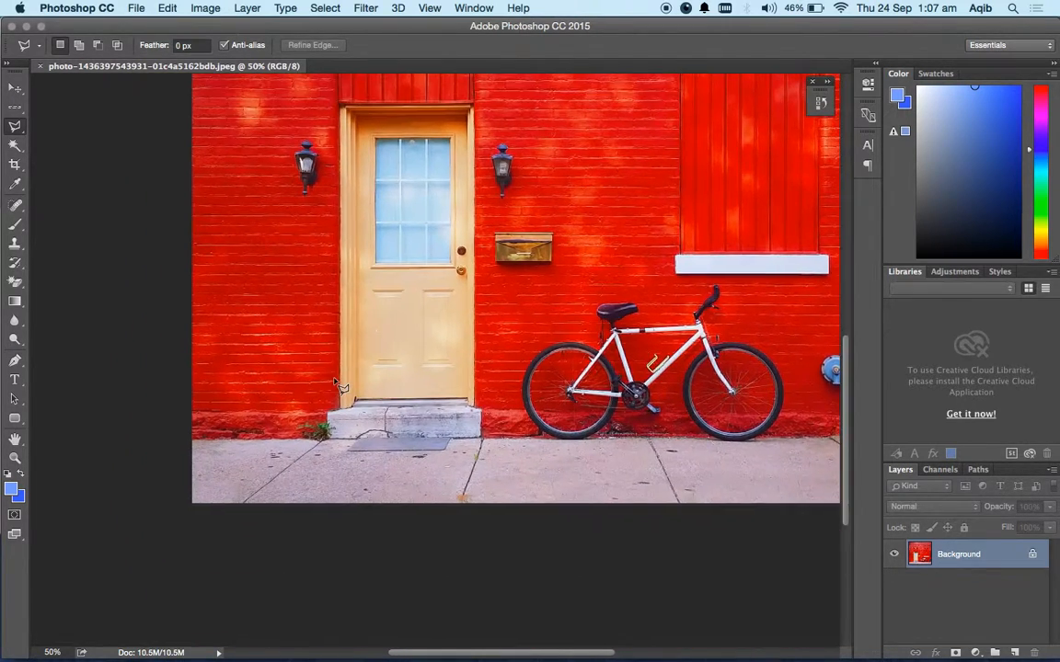
{"action": "key", "text": "super+equal"}
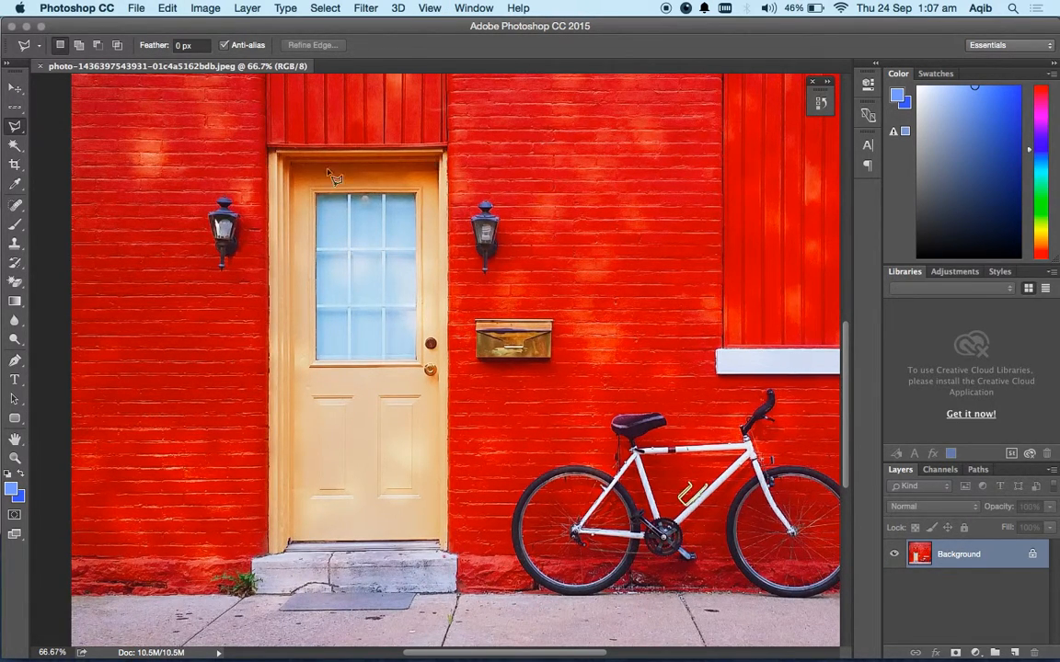
{"action": "left_click", "coordinate": [269, 148]}
{"action": "left_click", "coordinate": [451, 150]}
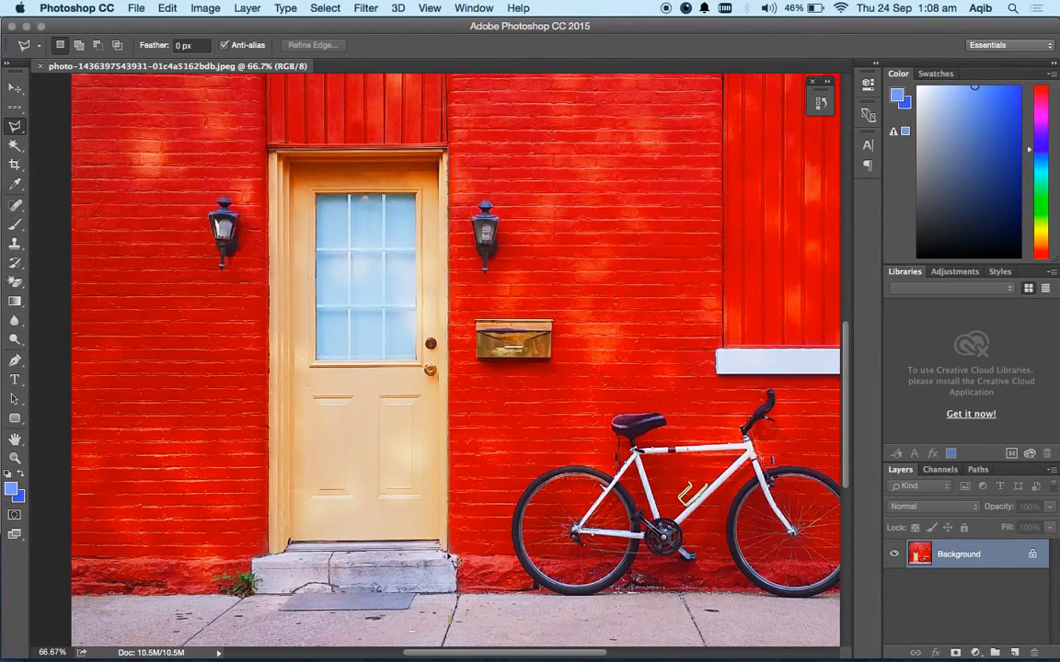
{"action": "left_click", "coordinate": [450, 554]}
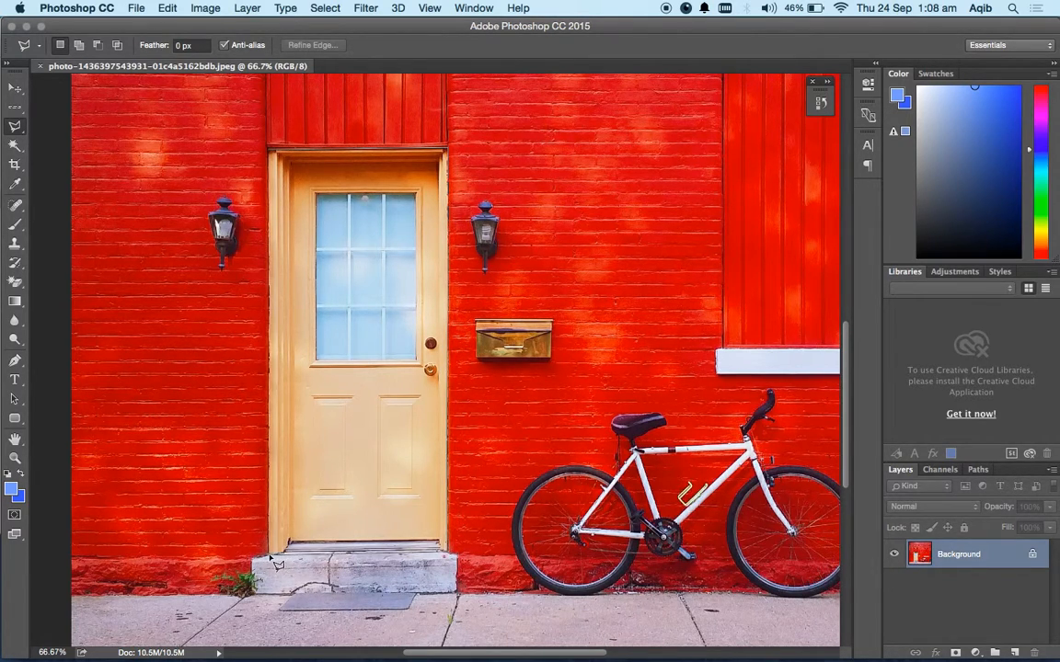
{"action": "left_click", "coordinate": [270, 557]}
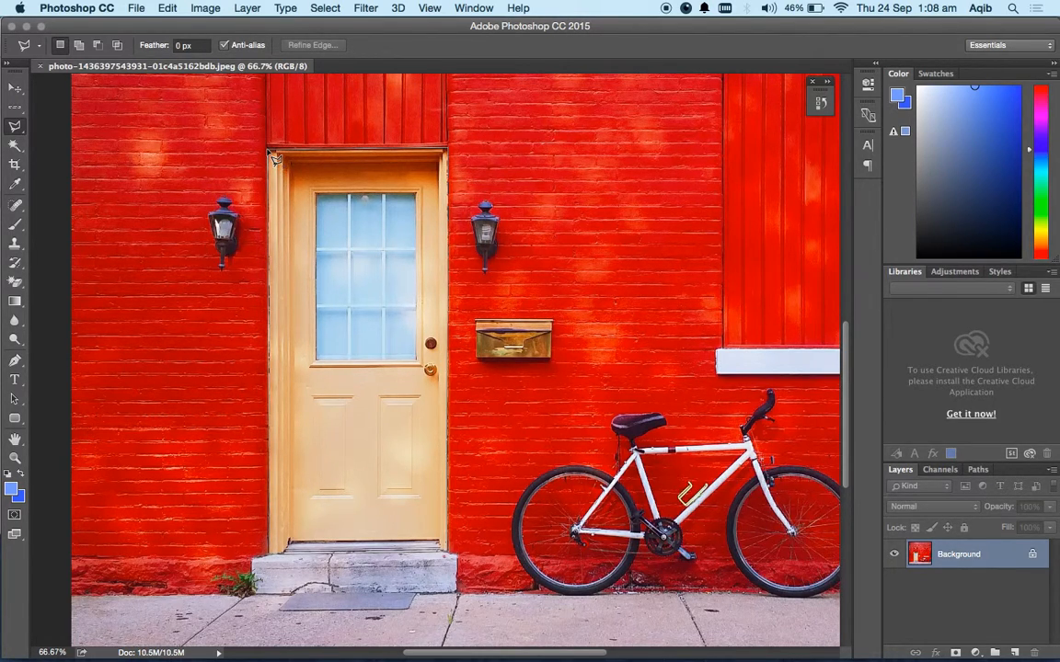
{"action": "left_click", "coordinate": [268, 150]}
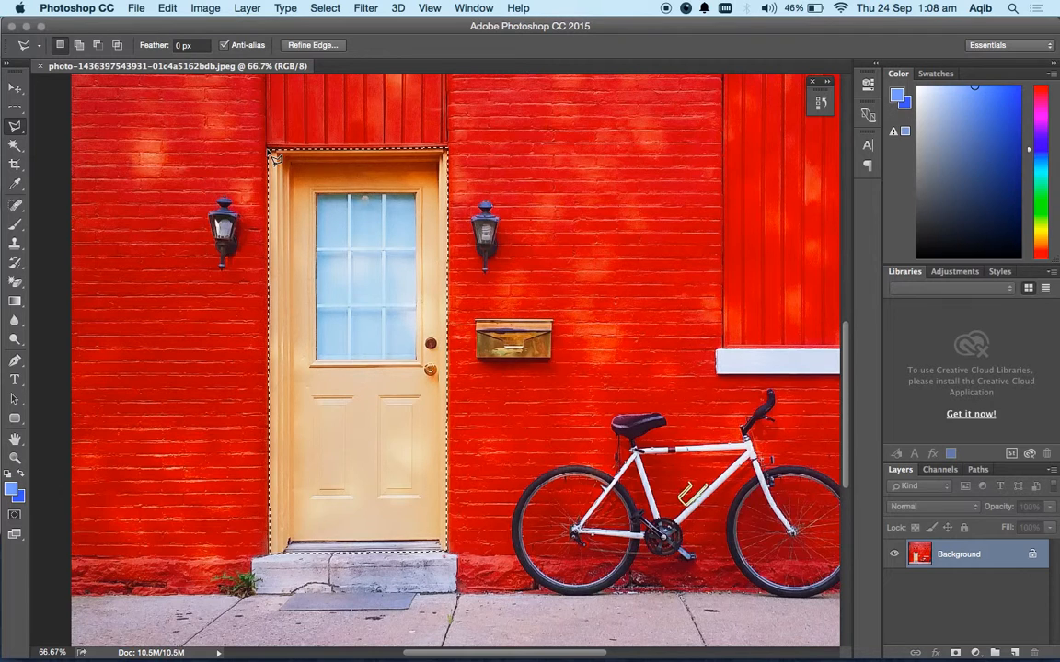
Try a Gaussian Blur with a 9.5-pixel radius on the selected door, compare it with the preview off and on, and cancel it.
{"action": "scroll", "coordinate": [323, 158], "scroll_direction": "down", "scroll_amount": 5}
{"action": "scroll", "coordinate": [323, 158], "scroll_direction": "right", "scroll_amount": 3}
{"action": "scroll", "coordinate": [323, 158], "scroll_direction": "up", "scroll_amount": 5}
{"action": "scroll", "coordinate": [323, 158], "scroll_direction": "left", "scroll_amount": 2}
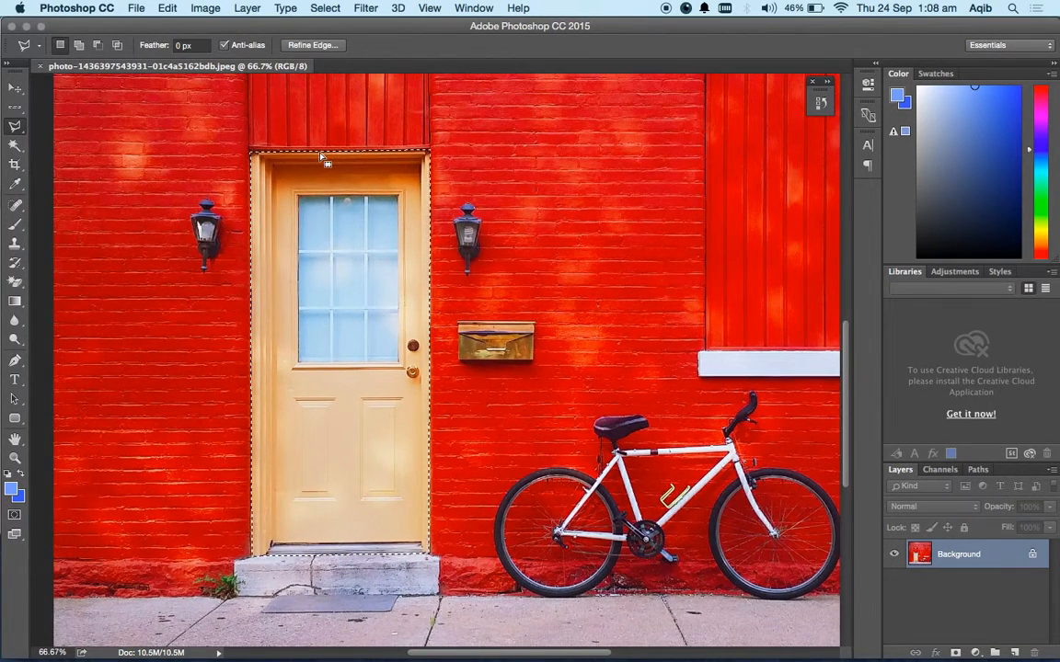
{"action": "left_click", "coordinate": [366, 8]}
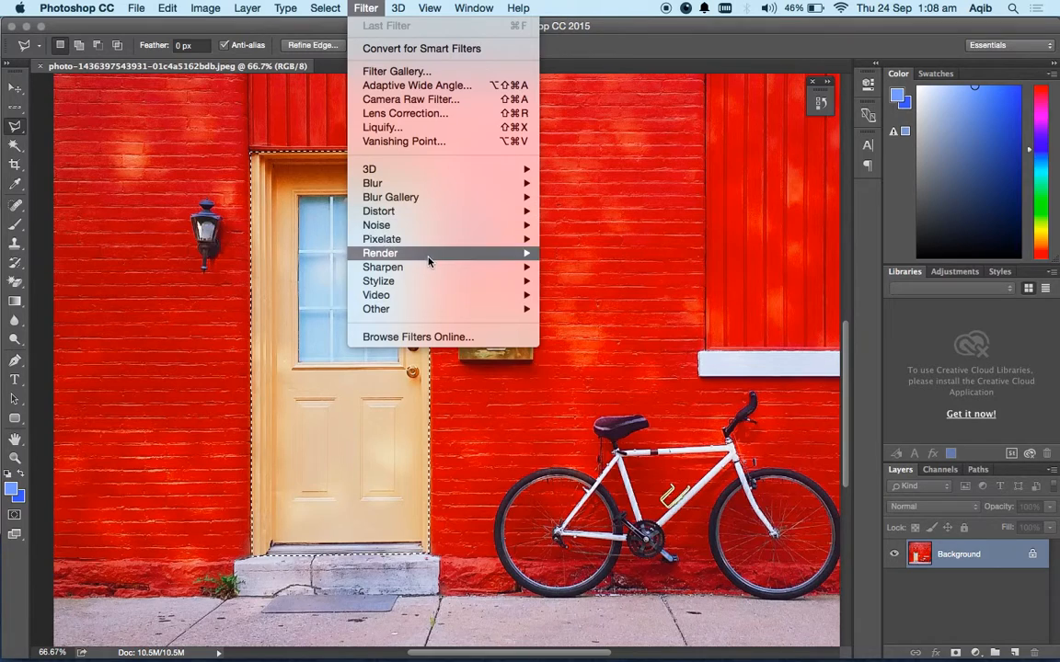
{"action": "mouse_move", "coordinate": [451, 218]}
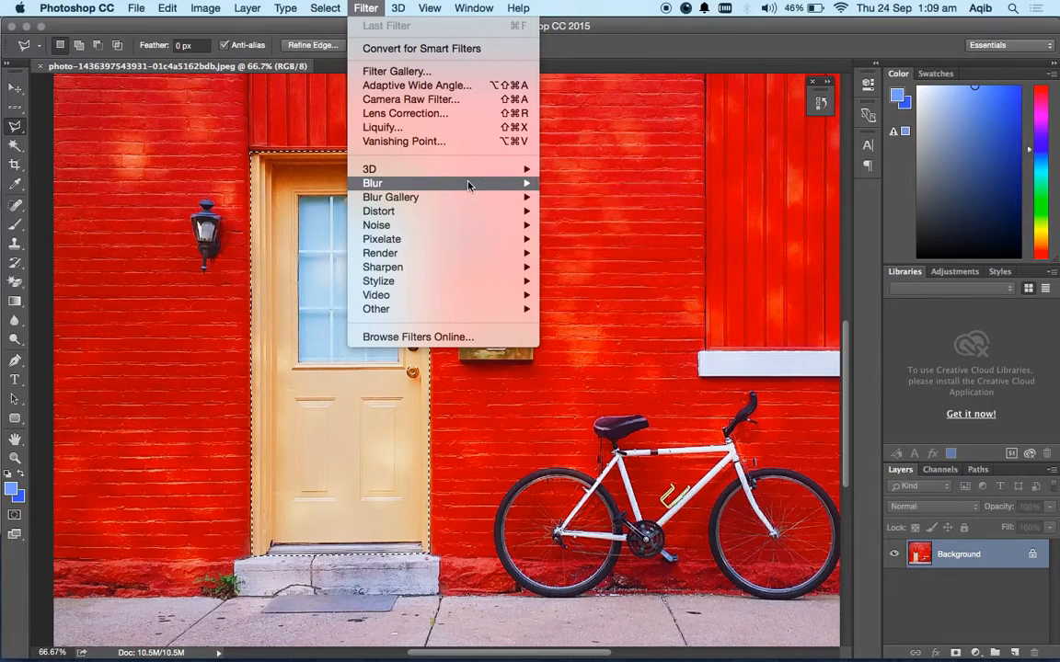
{"action": "mouse_move", "coordinate": [468, 186]}
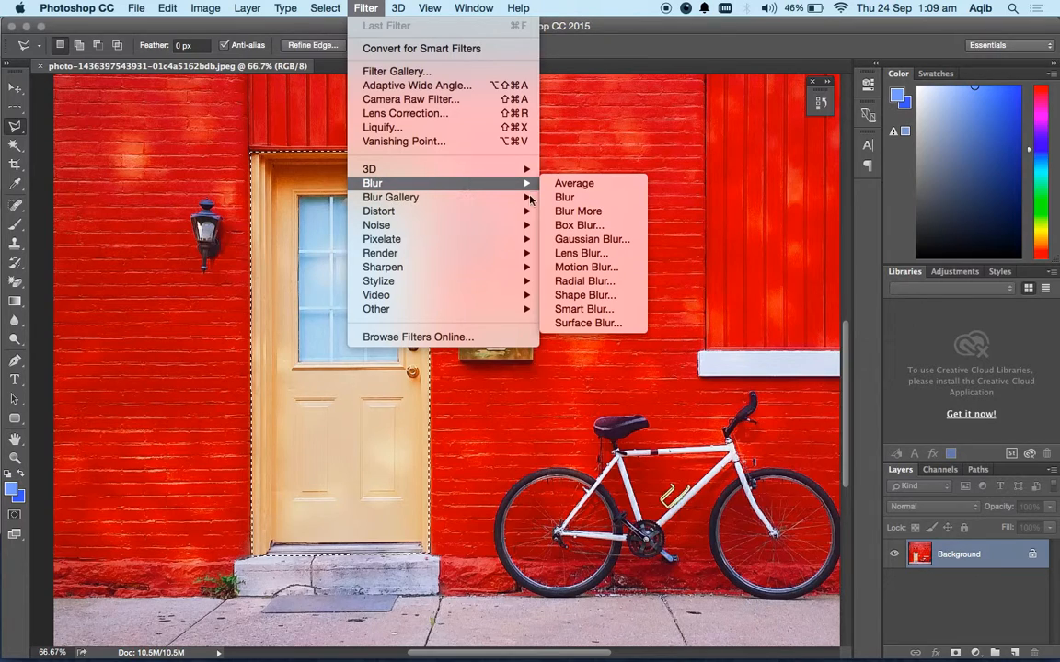
{"action": "left_click", "coordinate": [593, 240]}
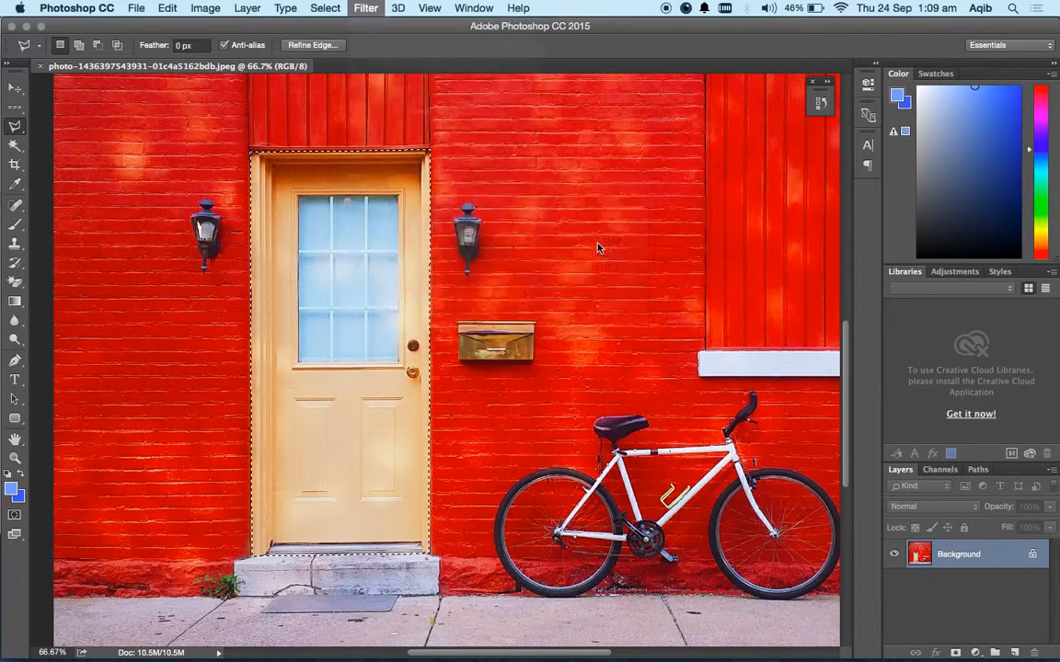
{"action": "left_click_drag", "start_coordinate": [533, 202], "coordinate": [591, 195]}
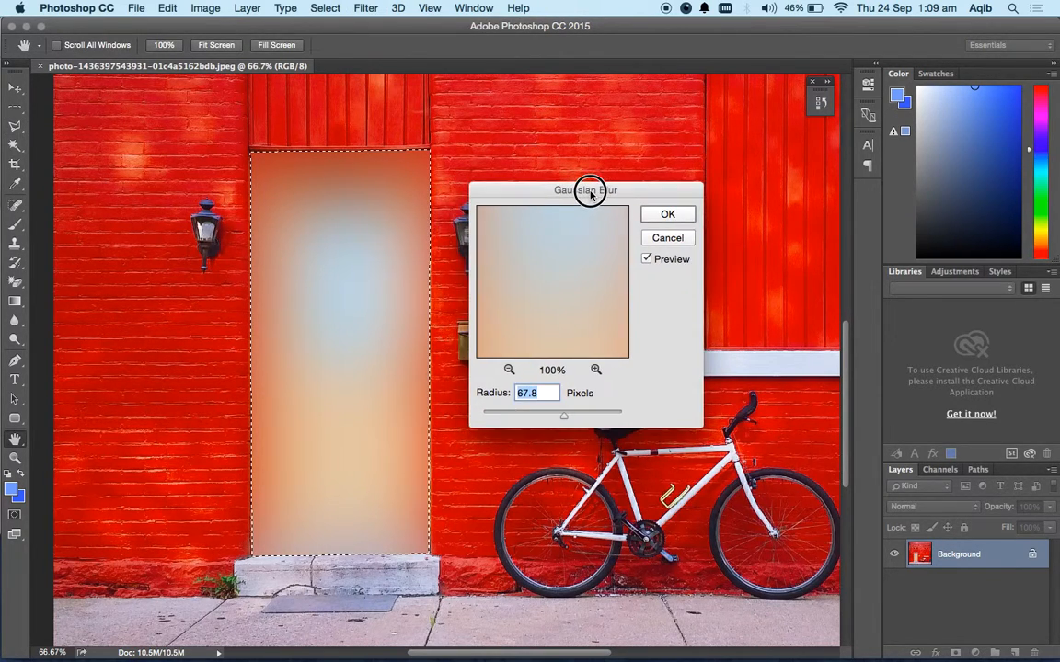
{"action": "left_click_drag", "start_coordinate": [565, 415], "coordinate": [539, 417]}
{"action": "left_click", "coordinate": [646, 259]}
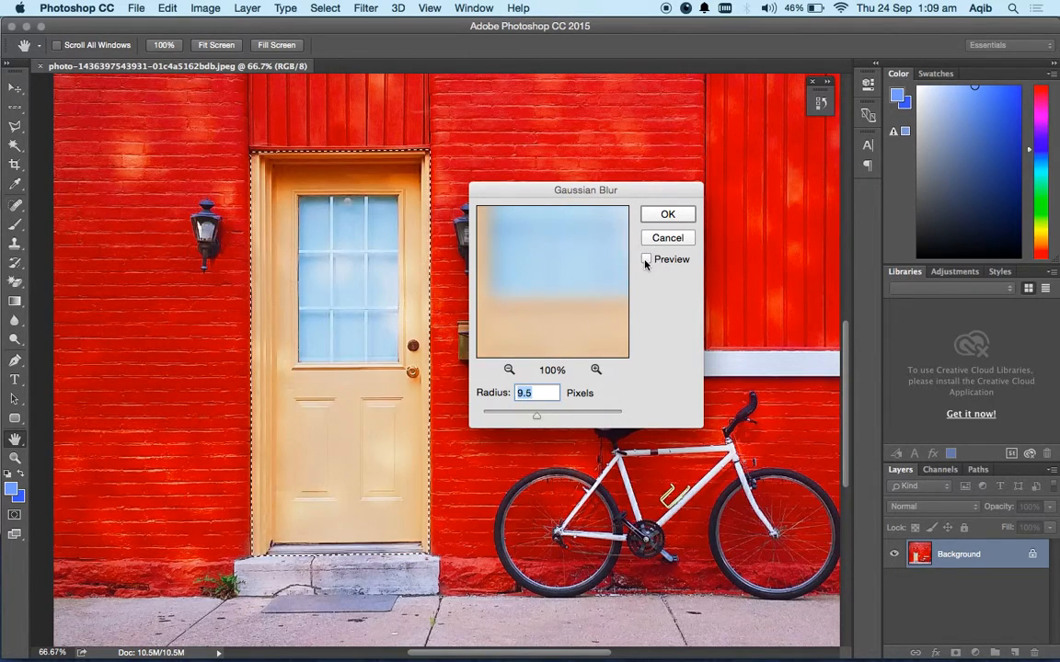
{"action": "left_click", "coordinate": [646, 259]}
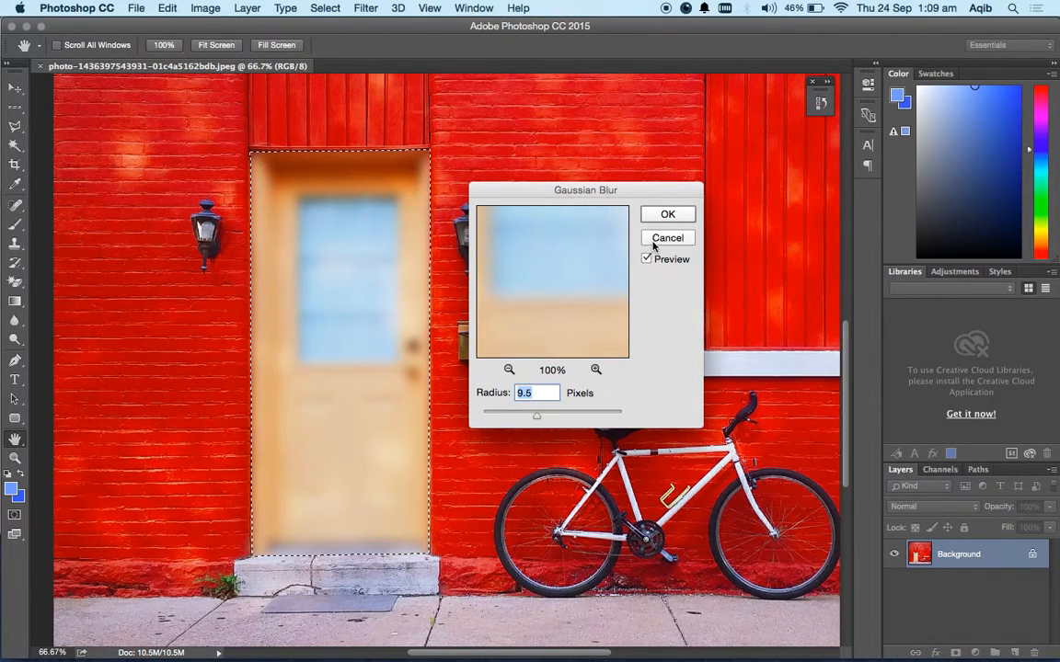
{"action": "left_click", "coordinate": [659, 241]}
Deselect the door and switch to the Magnetic Lasso Tool.
{"action": "right_click", "coordinate": [469, 268]}
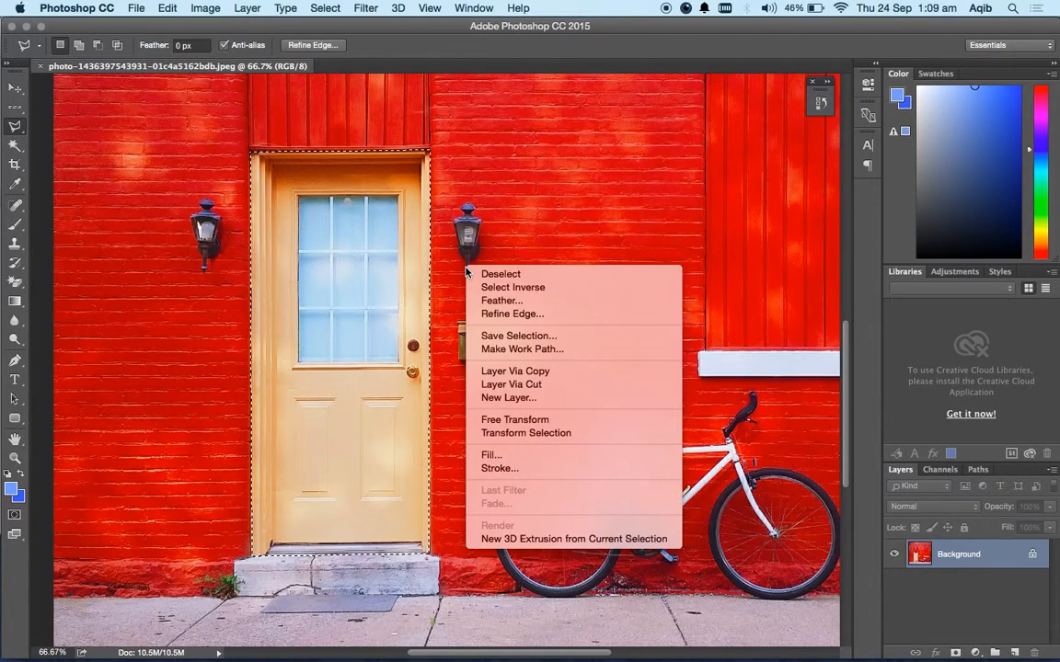
{"action": "left_click", "coordinate": [486, 275]}
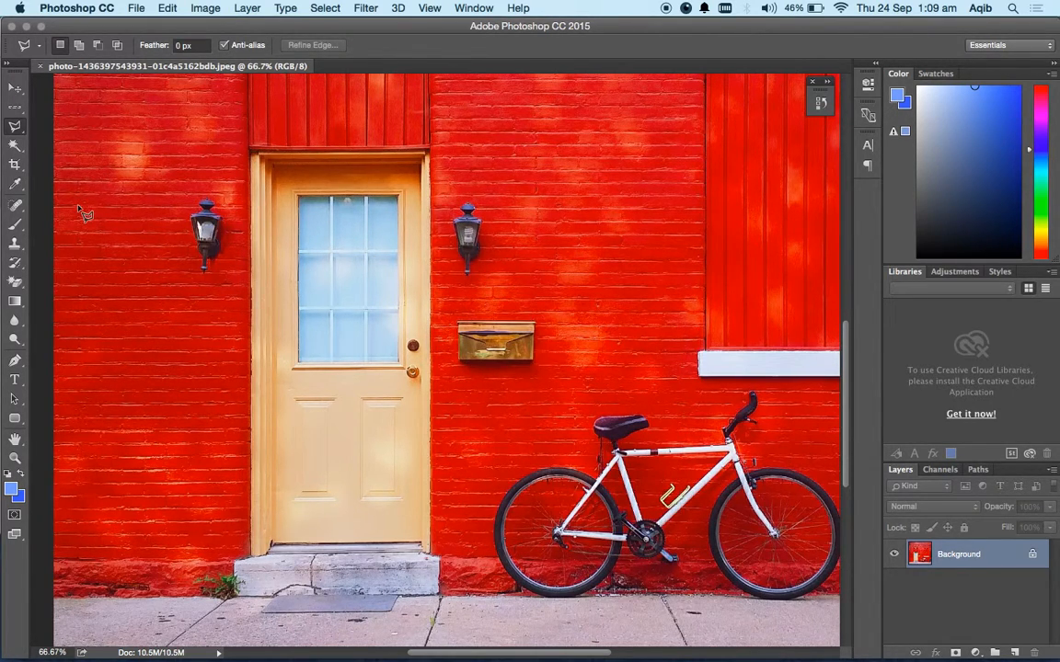
{"action": "left_click", "coordinate": [18, 130]}
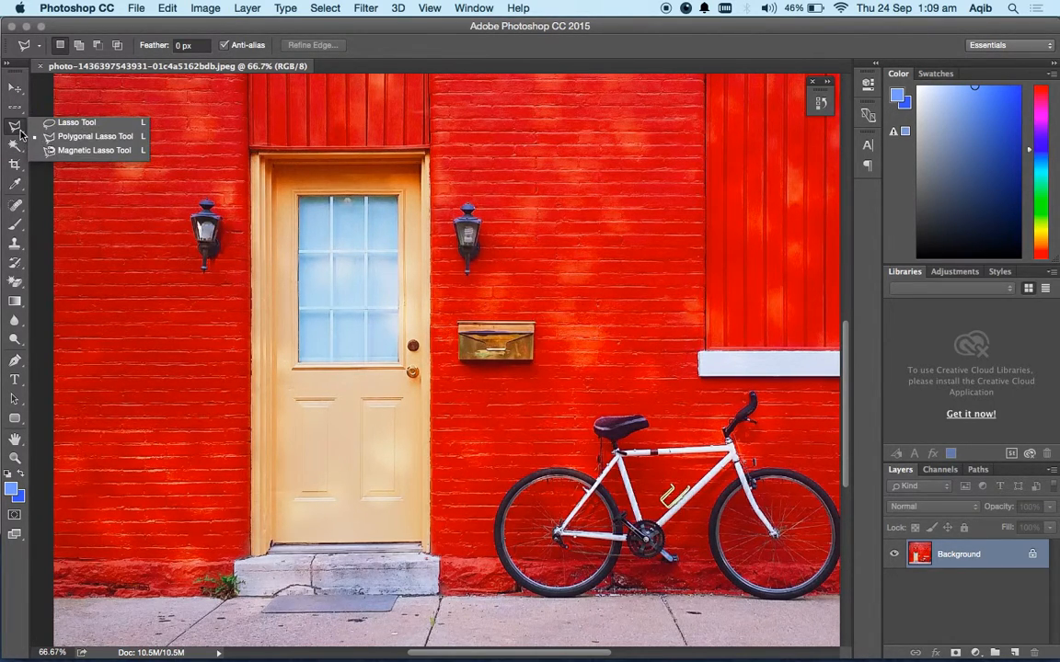
{"action": "left_click", "coordinate": [92, 150]}
Trace the yellow door and its frame with the Magnetic Lasso from the frame's upper-right corner, closing the outline at its starting point.
{"action": "scroll", "coordinate": [265, 197], "scroll_direction": "up", "scroll_amount": 4}
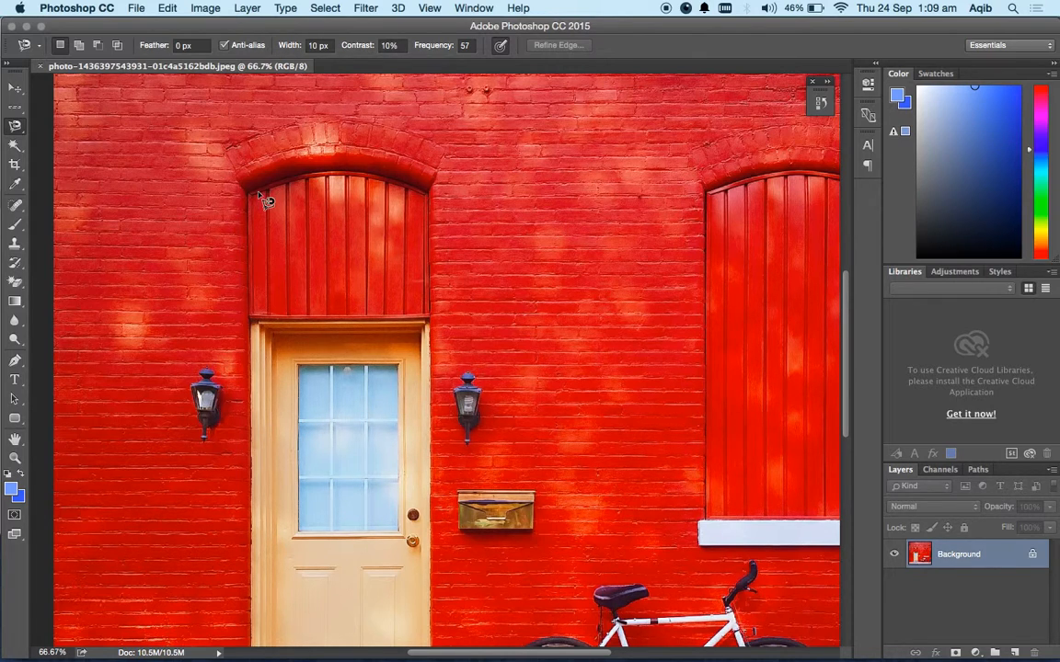
{"action": "scroll", "coordinate": [362, 266], "scroll_direction": "down", "scroll_amount": 10}
{"action": "scroll", "coordinate": [361, 266], "scroll_direction": "left", "scroll_amount": 2}
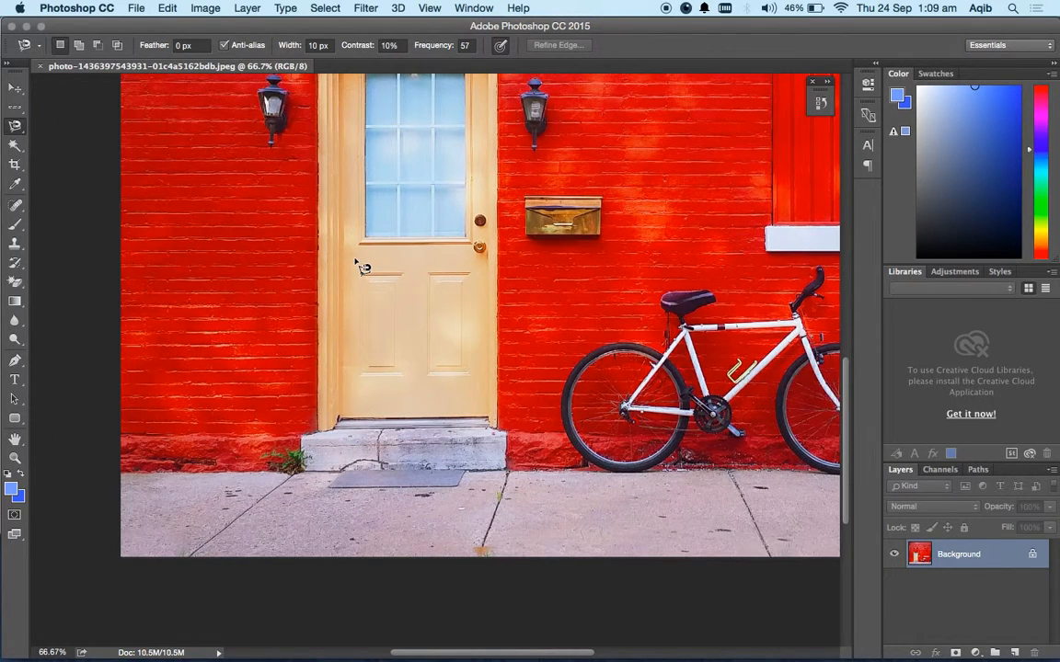
{"action": "scroll", "coordinate": [357, 264], "scroll_direction": "up", "scroll_amount": 7}
{"action": "scroll", "coordinate": [357, 264], "scroll_direction": "right", "scroll_amount": 3}
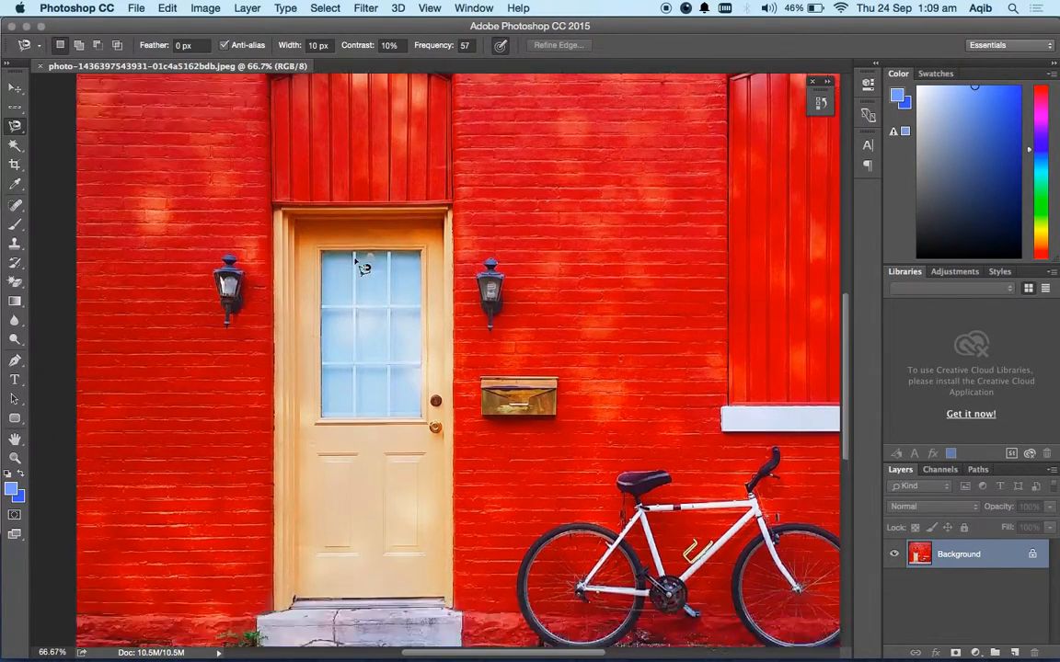
{"action": "scroll", "coordinate": [415, 184], "scroll_direction": "down", "scroll_amount": 5}
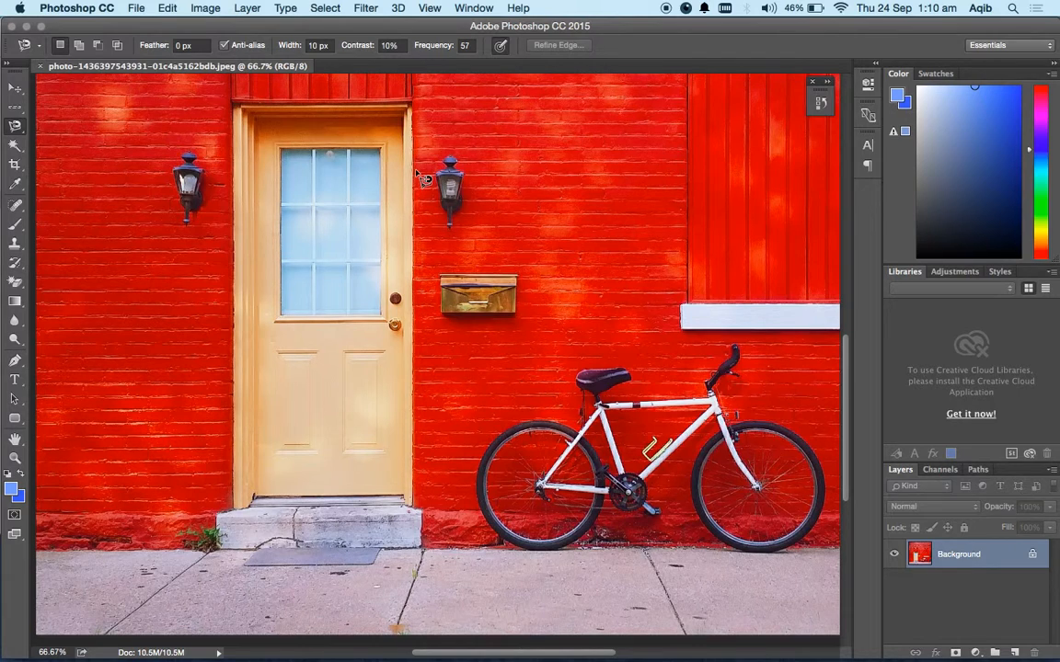
{"action": "left_click", "coordinate": [413, 106]}
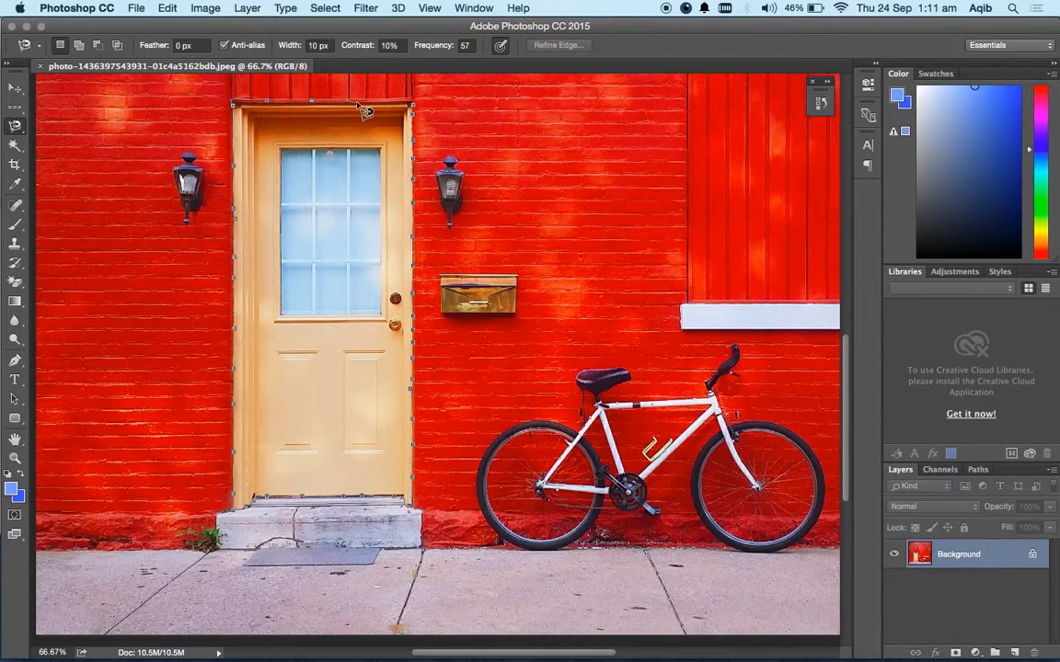
{"action": "left_click", "coordinate": [415, 107]}
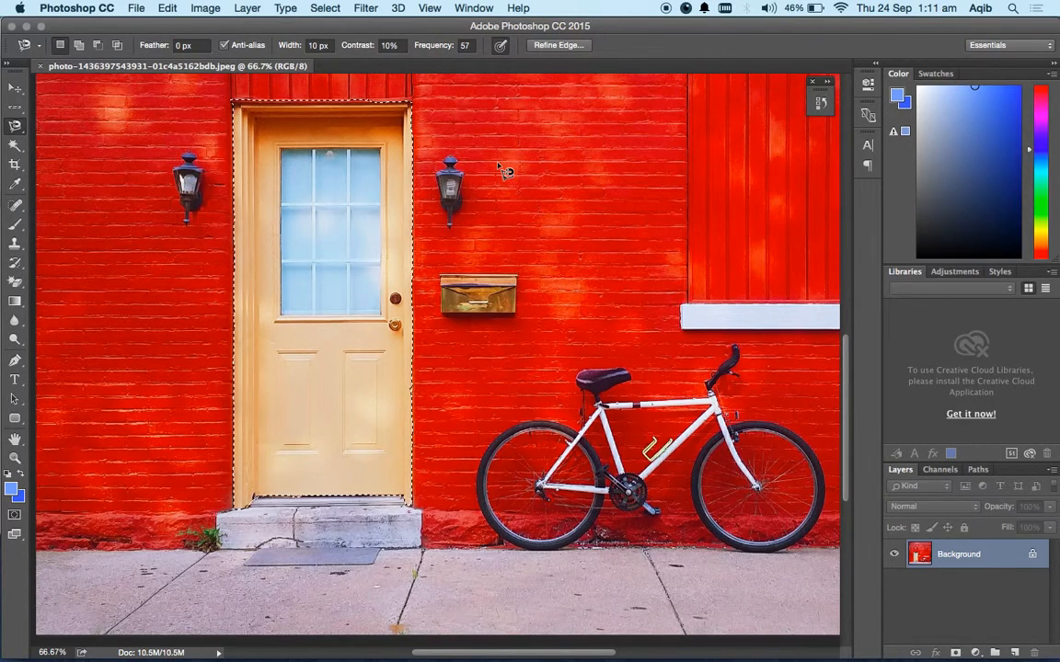
Examine up close how the selection follows the top edge of the door frame.
{"action": "scroll", "coordinate": [347, 193], "scroll_direction": "up", "scroll_amount": 5}
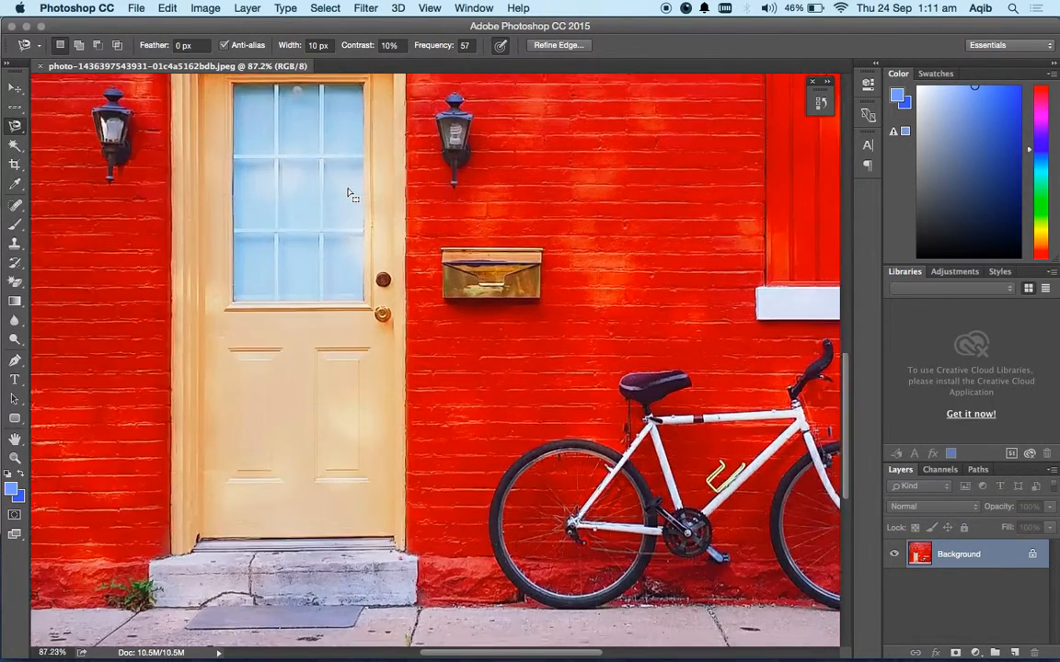
{"action": "scroll", "coordinate": [348, 193], "scroll_direction": "up", "scroll_amount": 10}
{"action": "scroll", "coordinate": [348, 193], "scroll_direction": "down", "scroll_amount": 3}
{"action": "scroll", "coordinate": [348, 194], "scroll_direction": "left", "scroll_amount": 10}
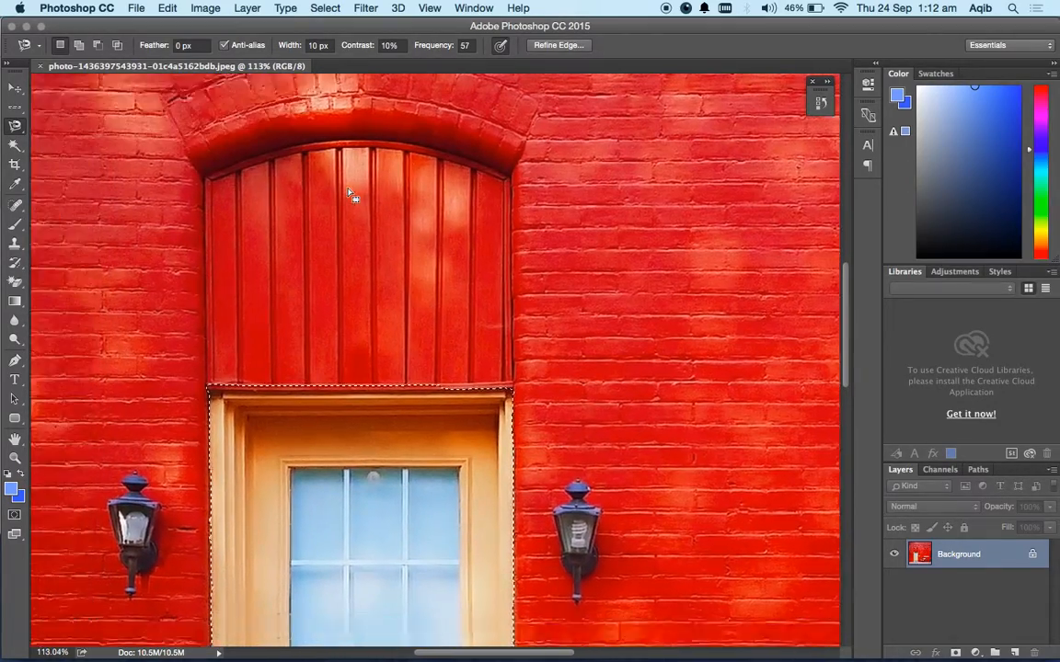
{"action": "scroll", "coordinate": [348, 194], "scroll_direction": "right", "scroll_amount": 5}
{"action": "scroll", "coordinate": [348, 193], "scroll_direction": "up", "scroll_amount": 1}
{"action": "scroll", "coordinate": [348, 193], "scroll_direction": "up", "scroll_amount": 8}
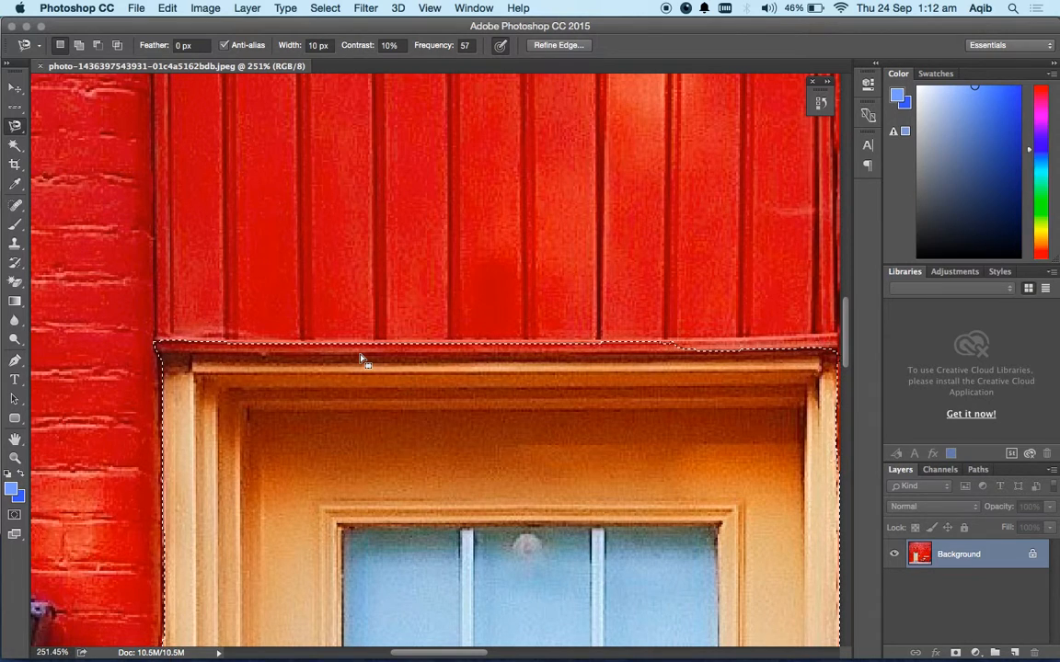
{"action": "scroll", "coordinate": [677, 368], "scroll_direction": "right", "scroll_amount": 5}
{"action": "scroll", "coordinate": [674, 366], "scroll_direction": "left", "scroll_amount": 2}
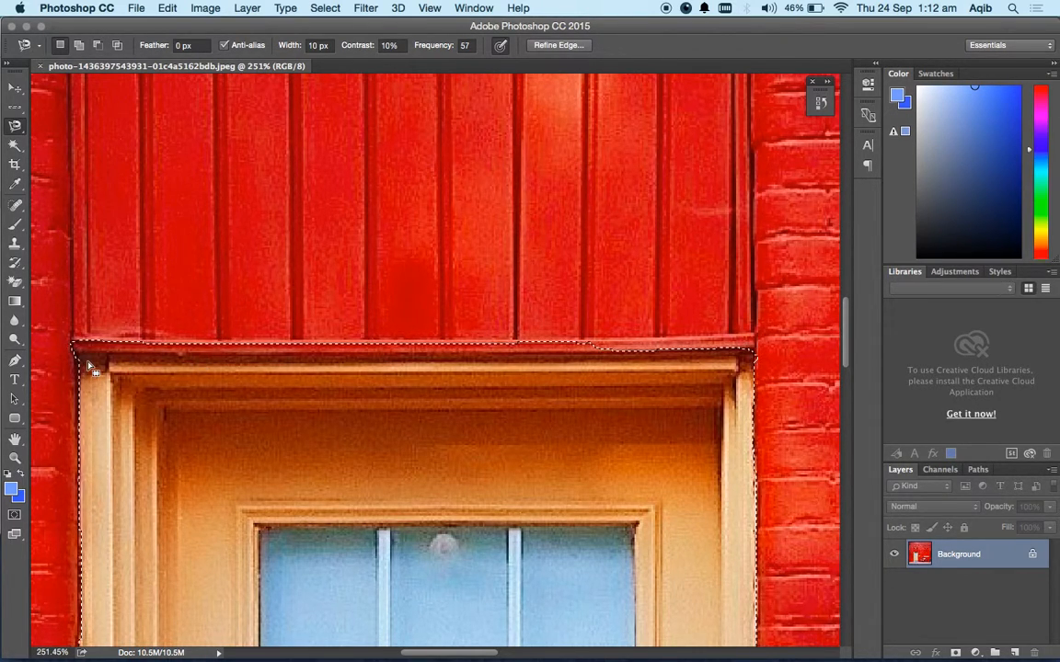
Try to trim the red strip above the door frame with a Magnetic Lasso outline that intersects the selection.
{"action": "key", "text": "alt"}
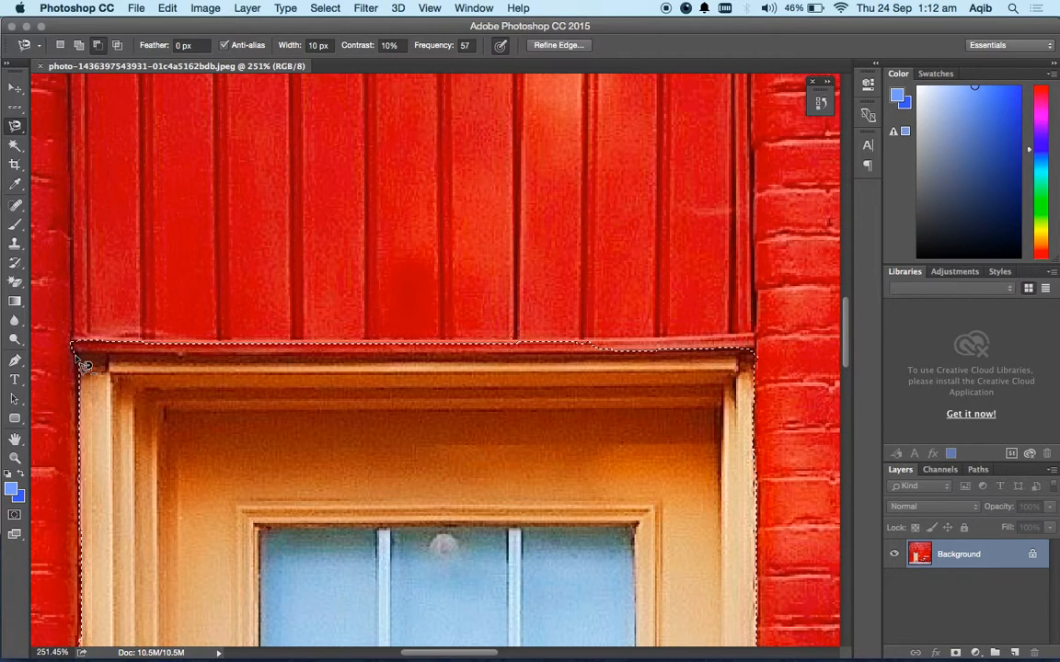
{"action": "key", "text": "shift+alt"}
{"action": "left_click", "coordinate": [79, 360]}
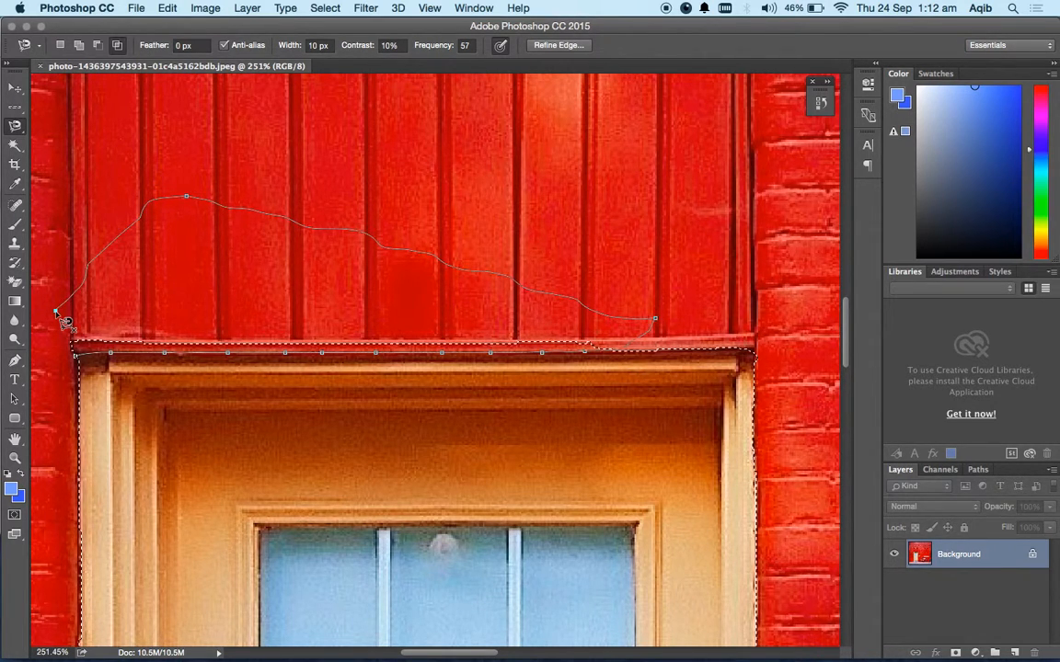
{"action": "left_click", "coordinate": [79, 360]}
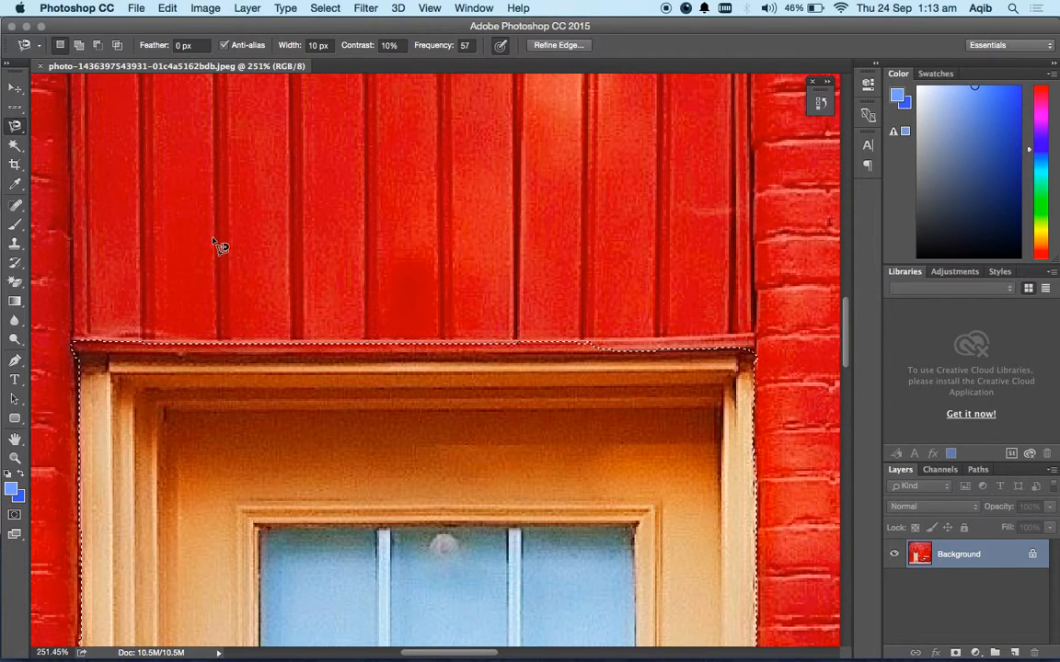
Subtract the red strip above the door frame and the leftover at its upper-left corner from the selection with the Magnetic Lasso.
{"action": "key", "text": "shift"}
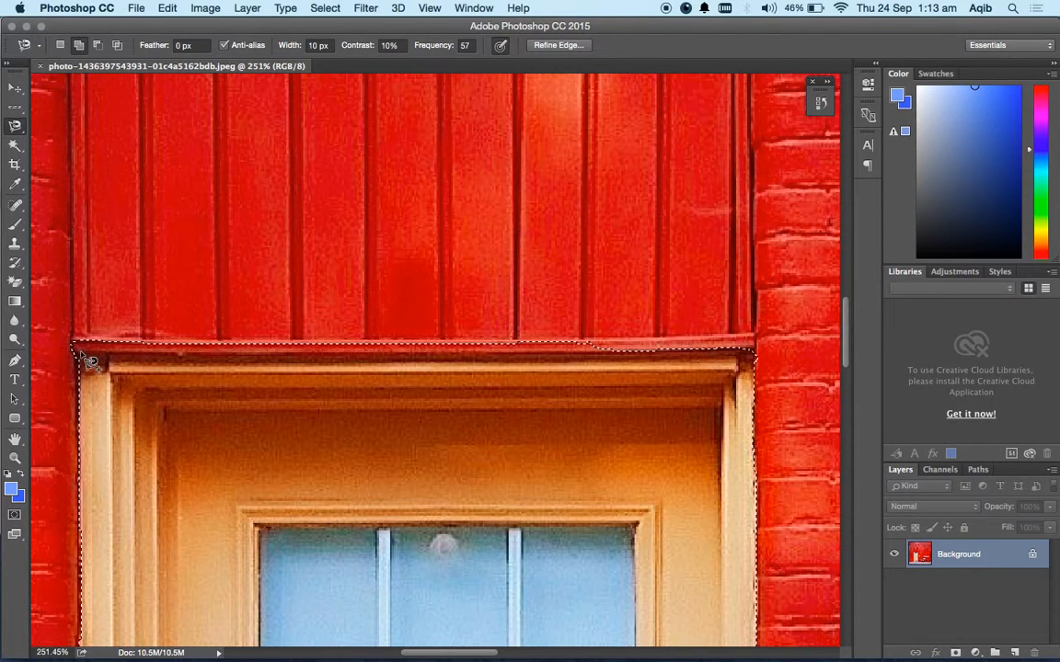
{"action": "key", "text": "shift"}
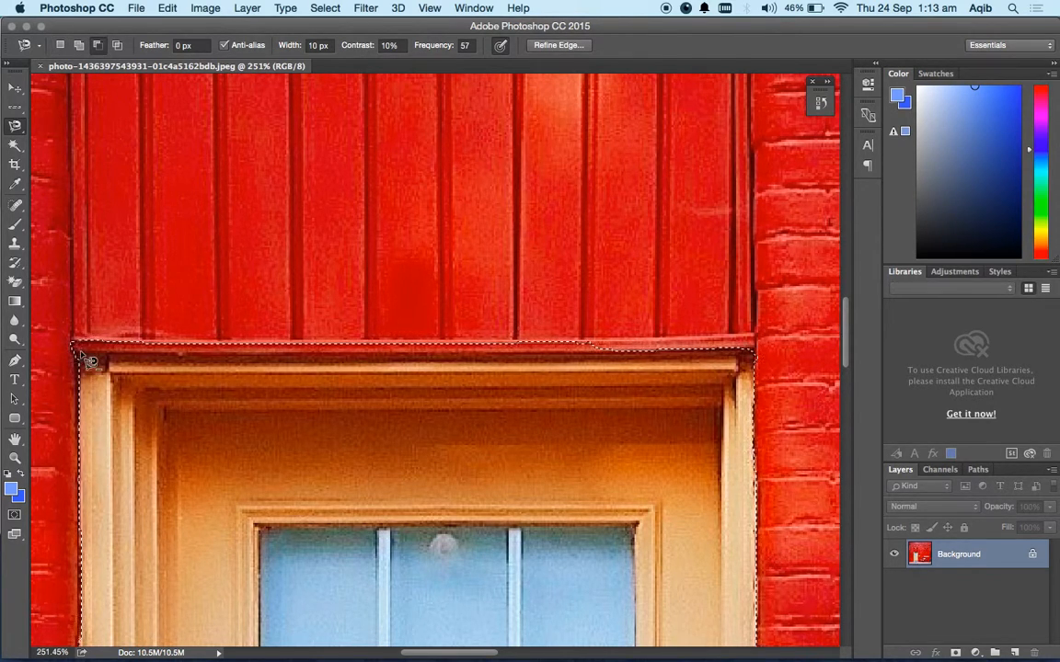
{"action": "key", "text": "alt"}
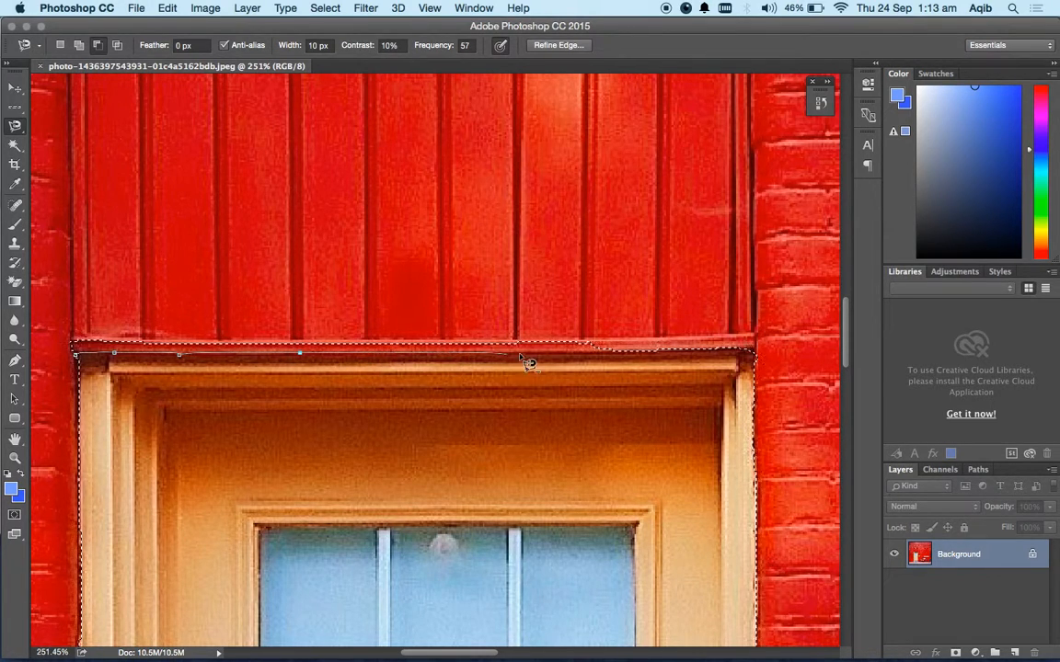
{"action": "double_click", "coordinate": [739, 294]}
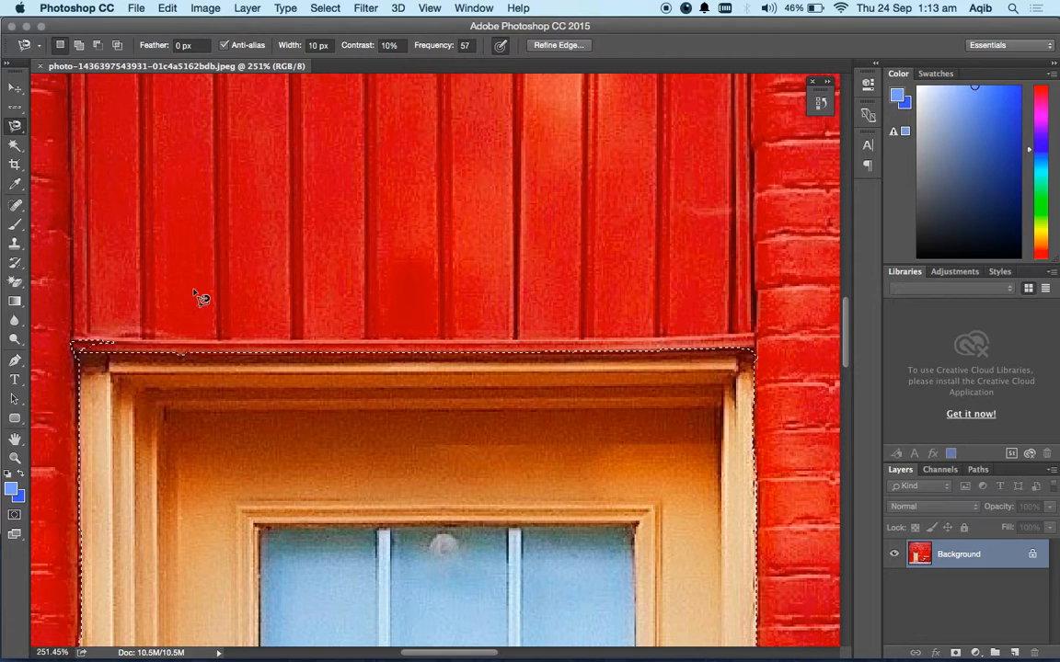
{"action": "key", "text": "alt"}
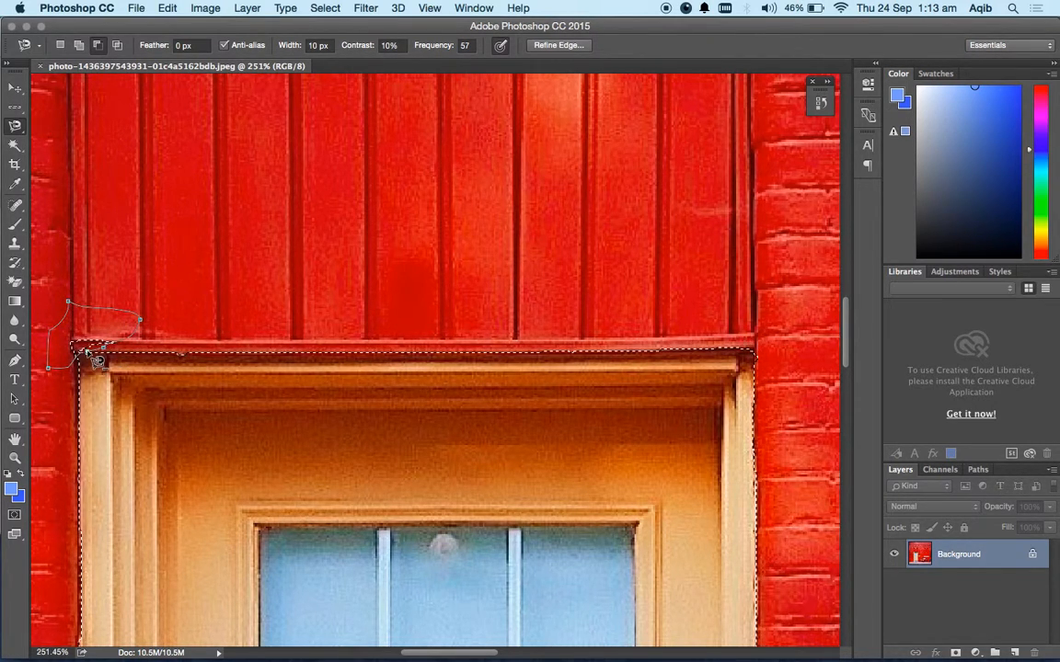
Inspect the selection outline along both sides of the door frame and down to the doorstep.
{"action": "scroll", "coordinate": [256, 331], "scroll_direction": "down", "scroll_amount": 15}
{"action": "scroll", "coordinate": [255, 332], "scroll_direction": "left", "scroll_amount": 2}
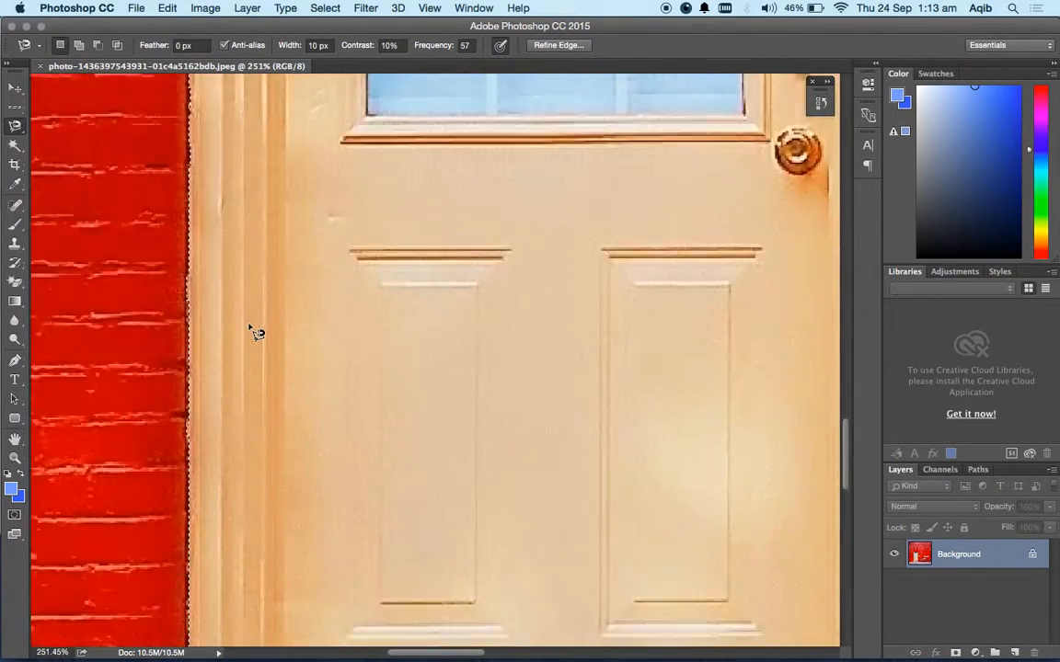
{"action": "scroll", "coordinate": [250, 328], "scroll_direction": "down", "scroll_amount": 10}
{"action": "scroll", "coordinate": [251, 328], "scroll_direction": "up", "scroll_amount": 20}
{"action": "scroll", "coordinate": [256, 331], "scroll_direction": "down", "scroll_amount": 15}
{"action": "scroll", "coordinate": [256, 331], "scroll_direction": "right", "scroll_amount": 2}
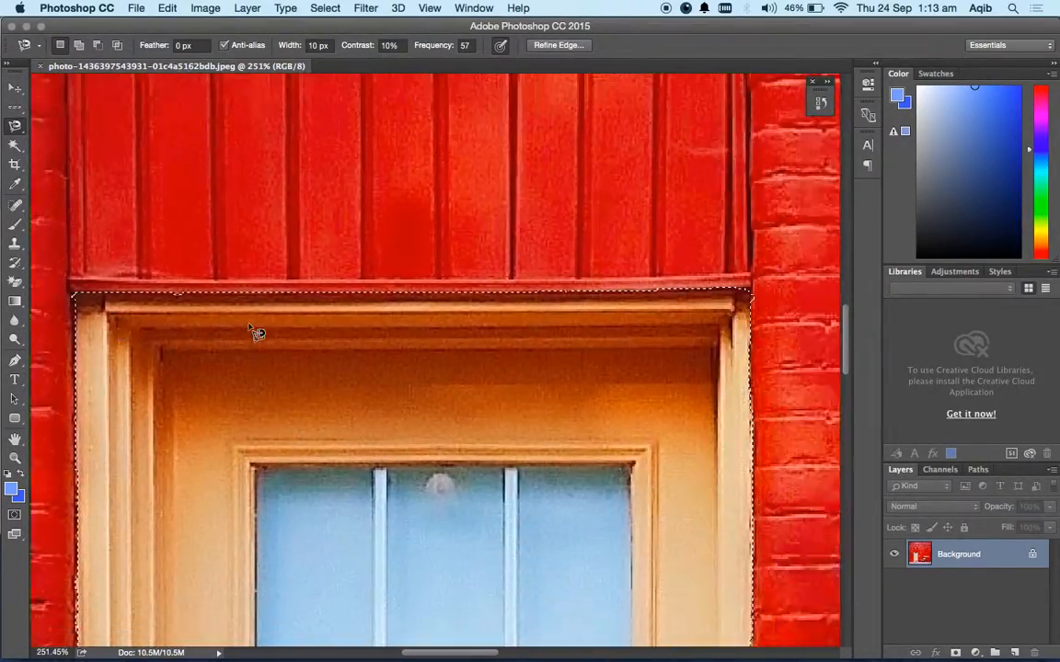
{"action": "scroll", "coordinate": [256, 331], "scroll_direction": "right", "scroll_amount": 15}
{"action": "scroll", "coordinate": [256, 332], "scroll_direction": "left", "scroll_amount": 6}
{"action": "scroll", "coordinate": [255, 331], "scroll_direction": "down", "scroll_amount": 12}
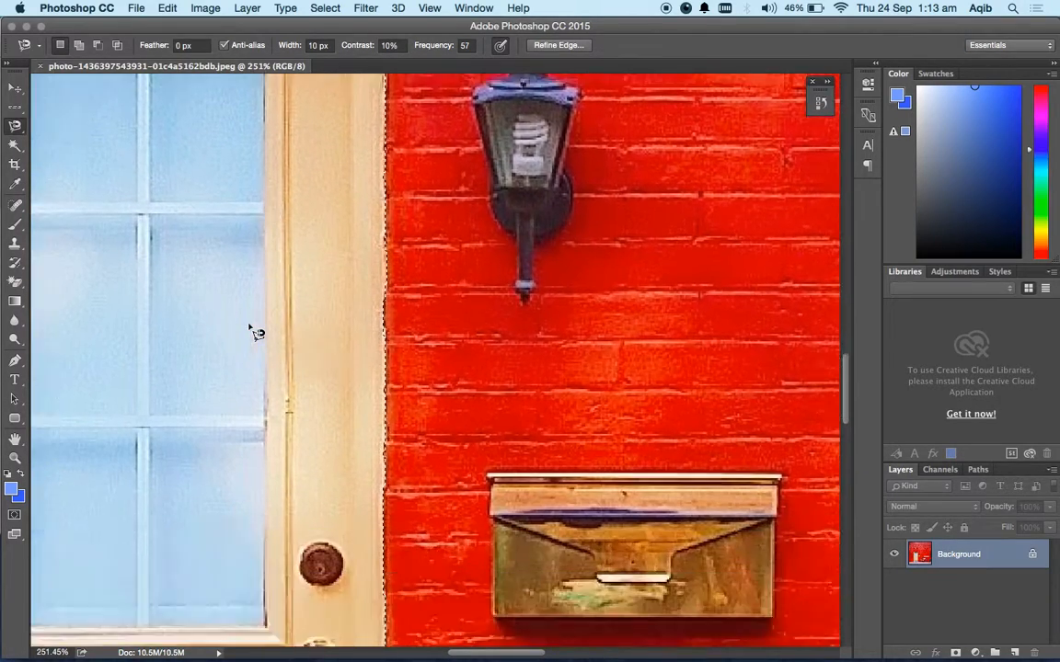
{"action": "scroll", "coordinate": [256, 331], "scroll_direction": "down", "scroll_amount": 10}
{"action": "scroll", "coordinate": [256, 331], "scroll_direction": "left", "scroll_amount": 8}
{"action": "scroll", "coordinate": [255, 331], "scroll_direction": "down", "scroll_amount": 5}
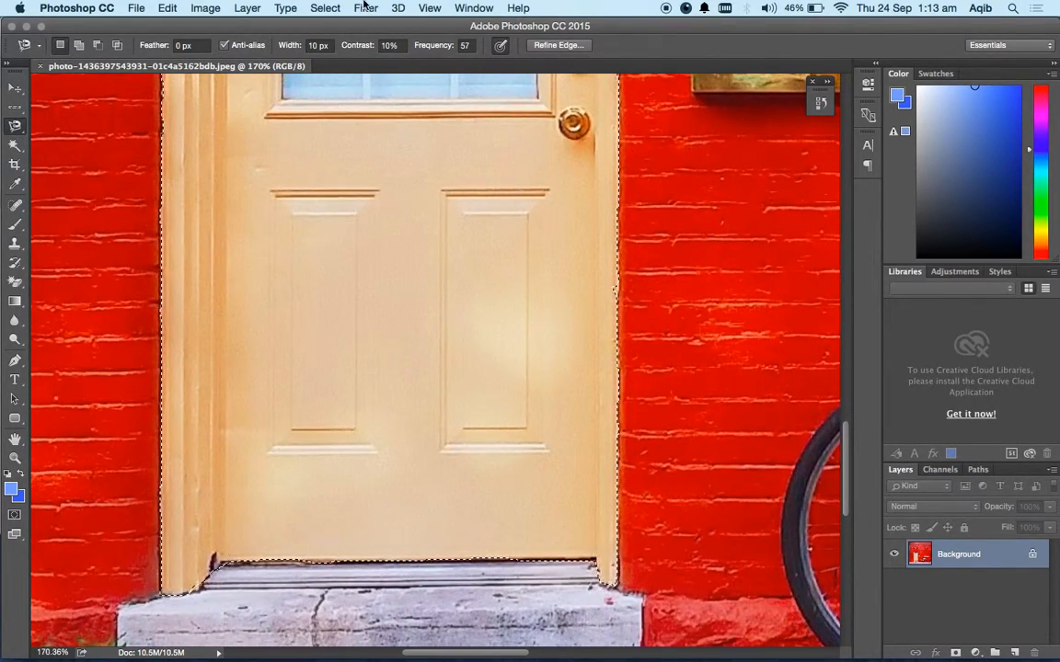
Try a Gaussian Blur with a 3.0-pixel radius on the refined door selection and cancel it.
{"action": "left_click", "coordinate": [366, 8]}
{"action": "mouse_move", "coordinate": [426, 183]}
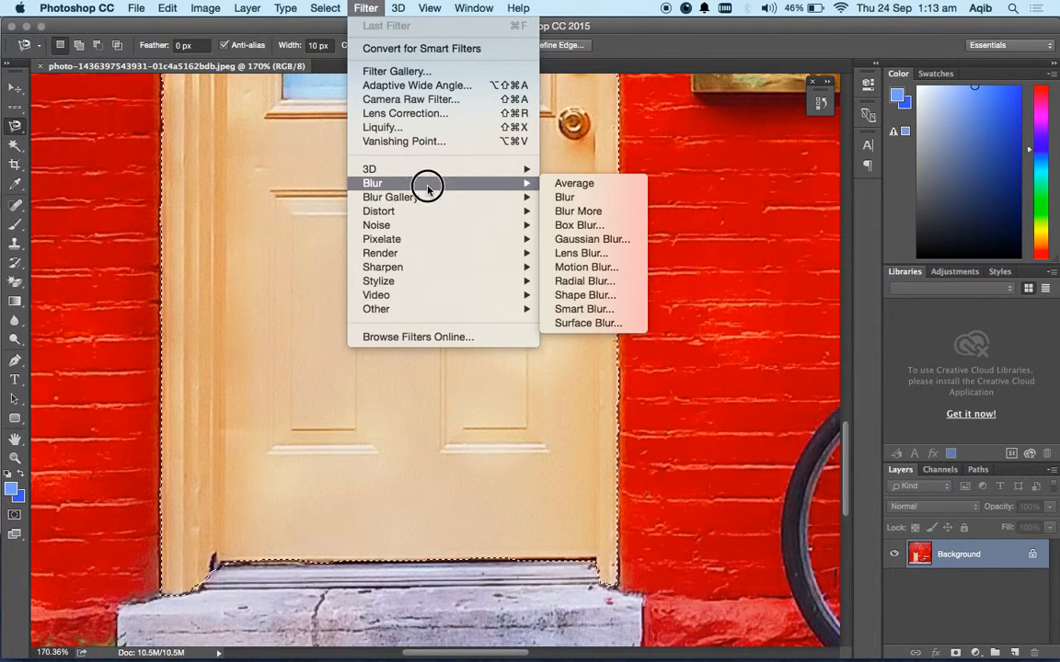
{"action": "left_click", "coordinate": [589, 238]}
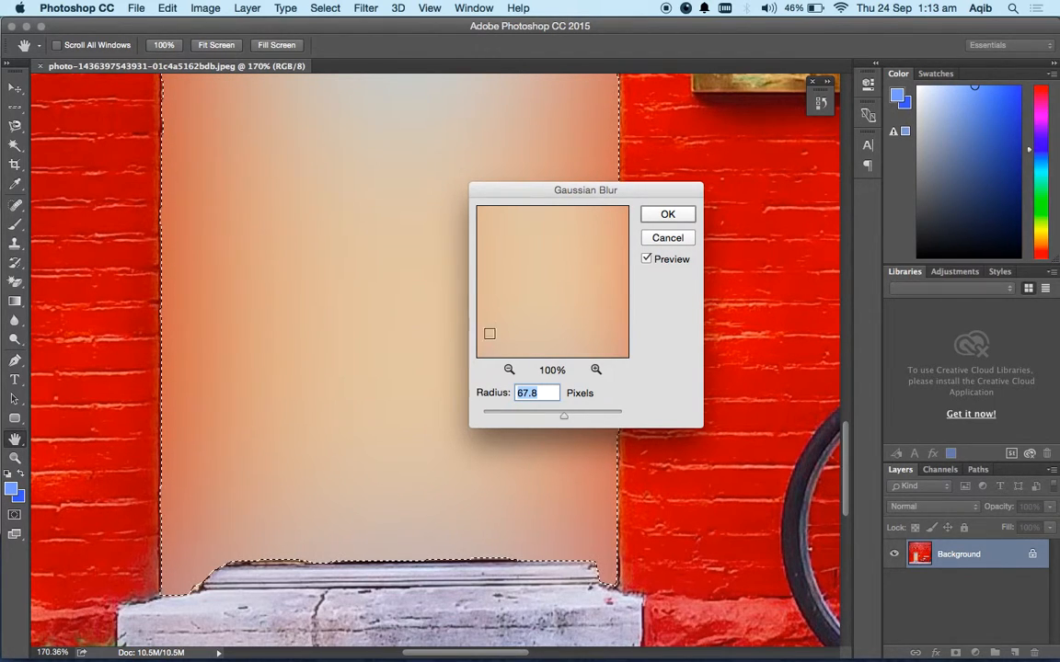
{"action": "left_click_drag", "start_coordinate": [564, 415], "coordinate": [505, 417]}
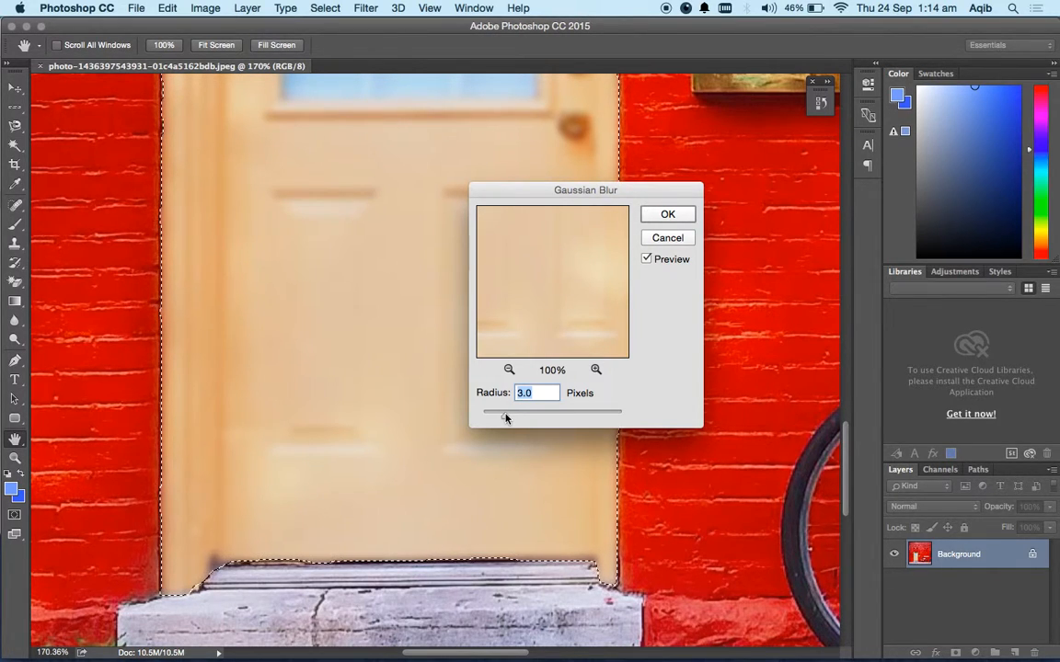
{"action": "left_click", "coordinate": [671, 239]}
{"action": "key", "text": "l"}
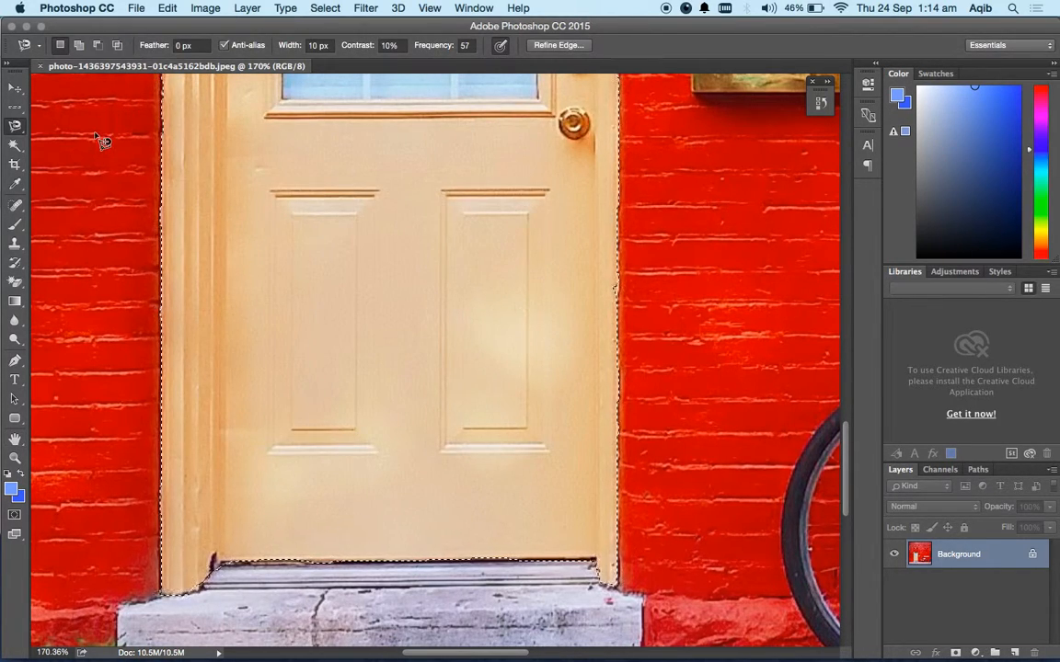